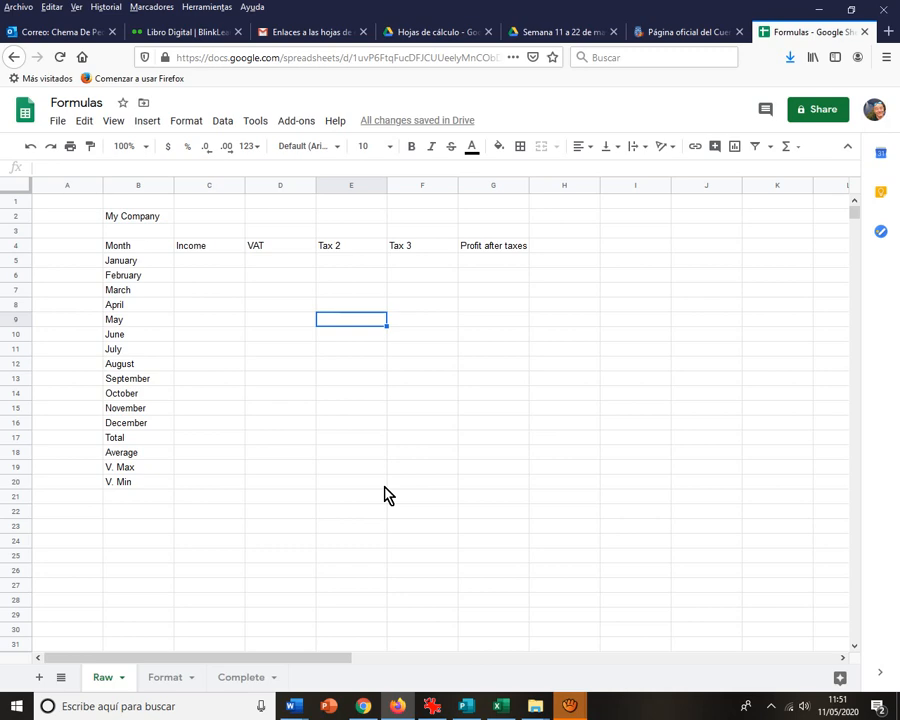
Examine the finished company table on the Complete sheet and return to the Raw sheet
left_click(243, 678)
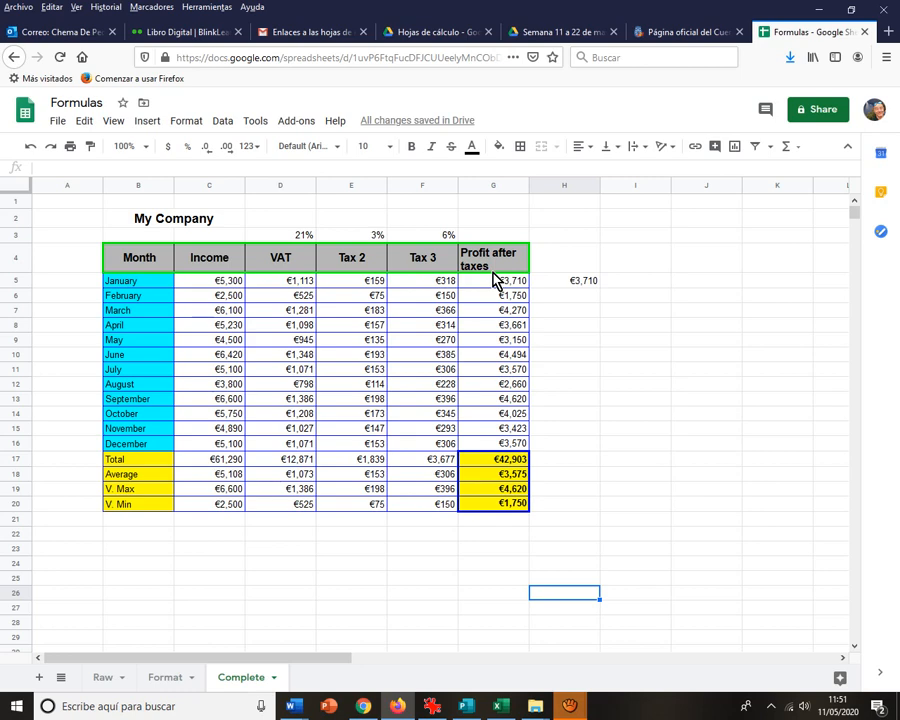
left_click(103, 677)
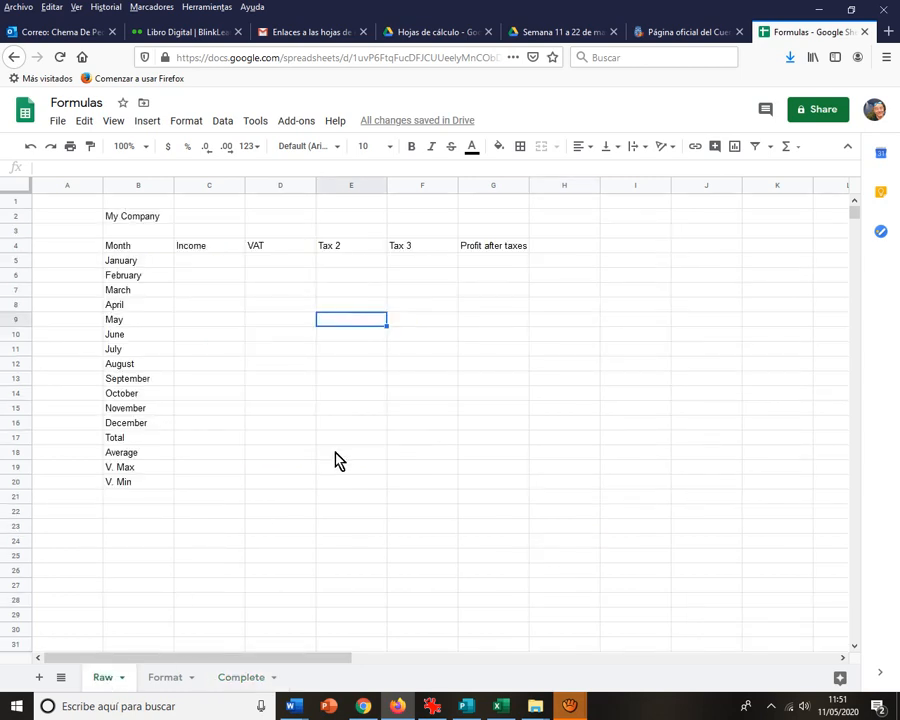
left_click(498, 351)
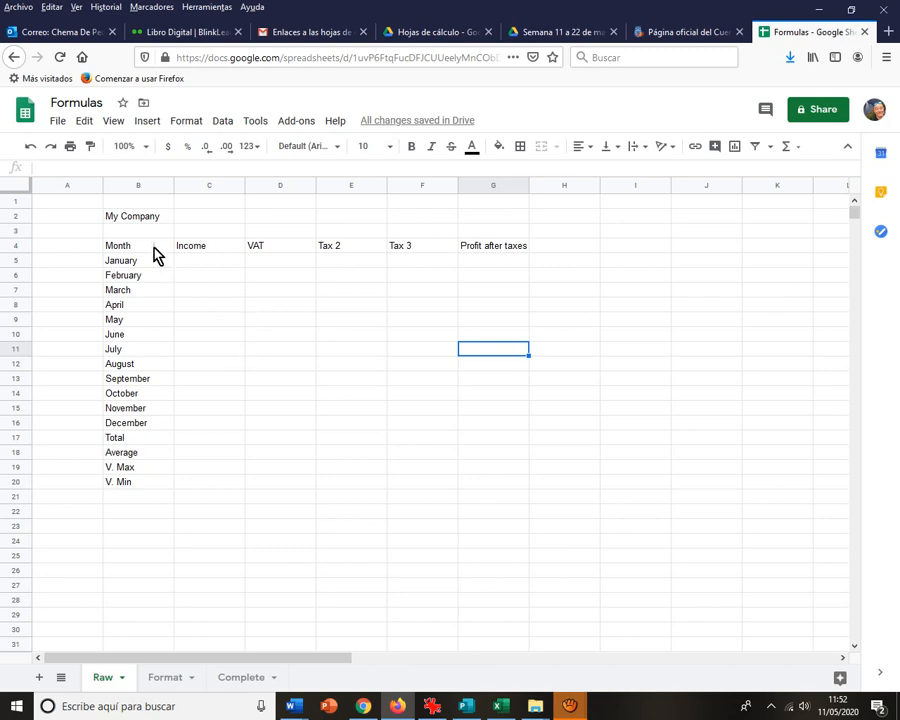
Format the header row B4:G4, from Month to Profit after taxes, in bold at font size 12
left_click_drag(155, 250, 350, 257)
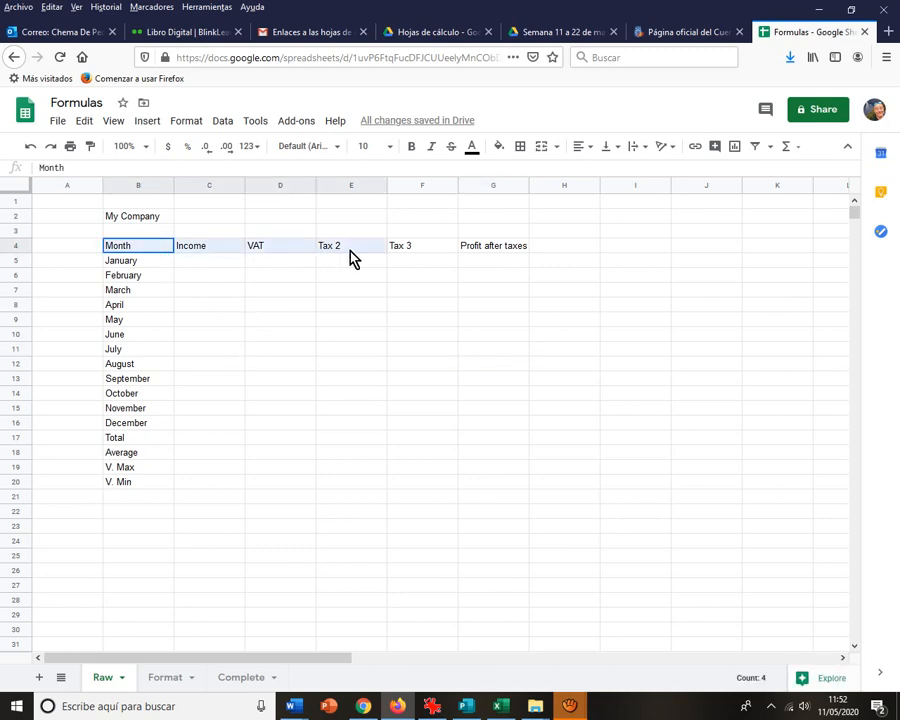
left_click(393, 292)
left_click_drag(168, 248, 484, 259)
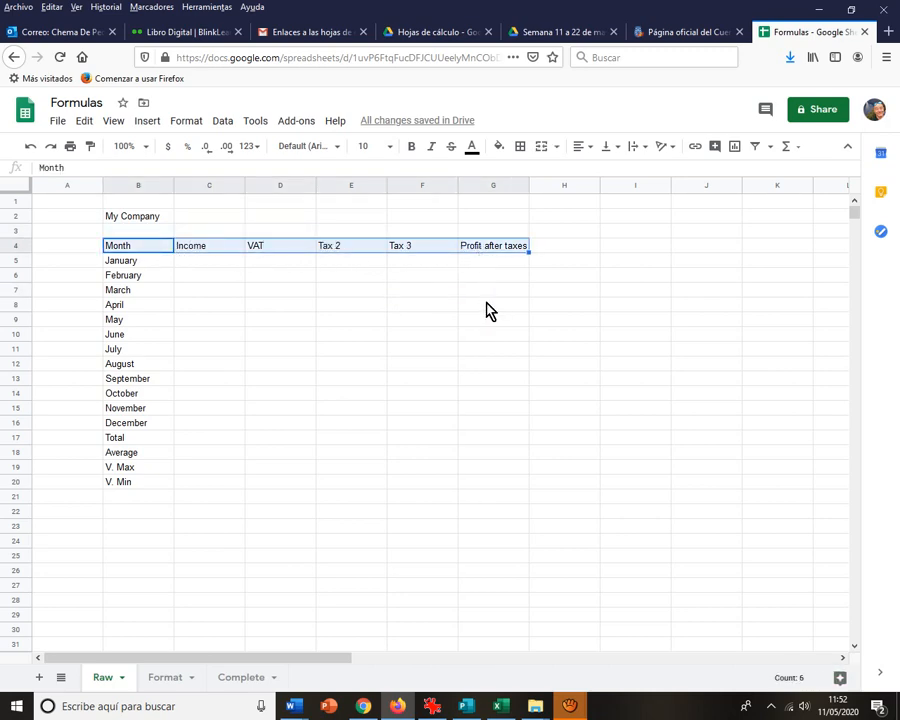
left_click(390, 150)
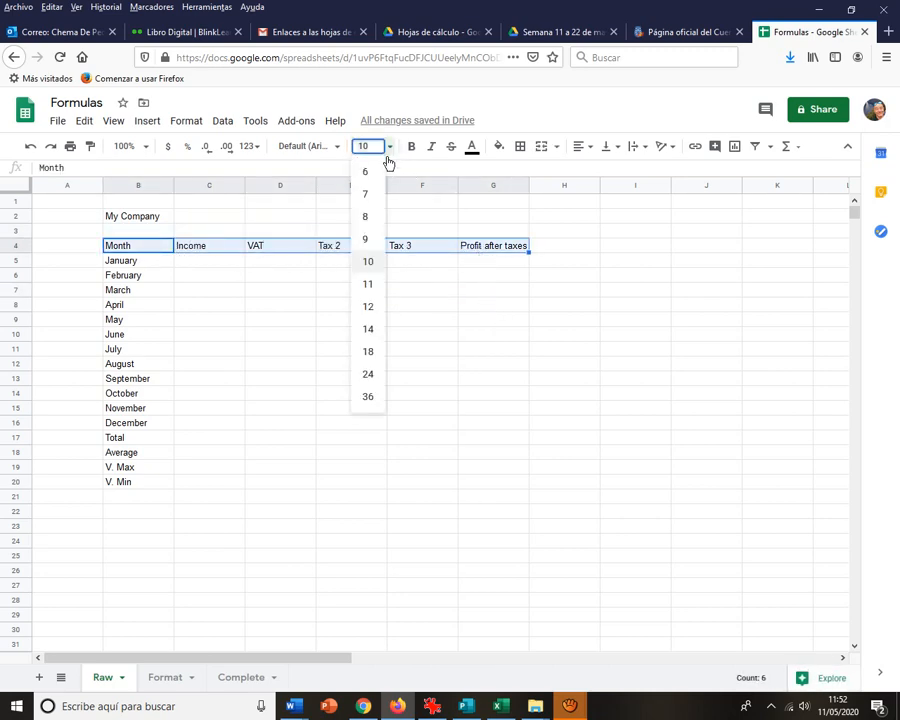
left_click(368, 307)
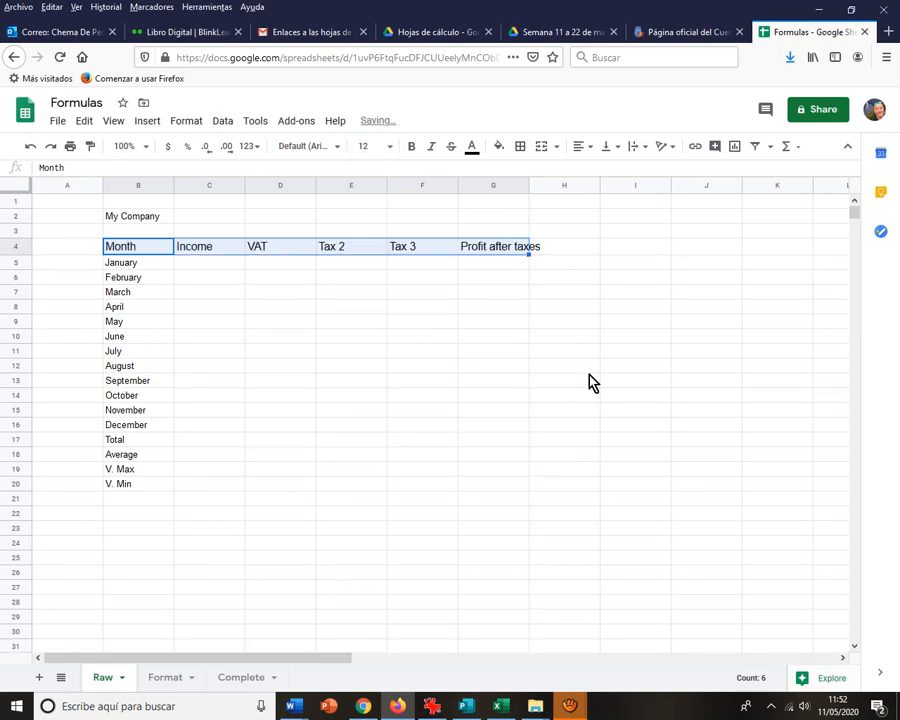
left_click(412, 148)
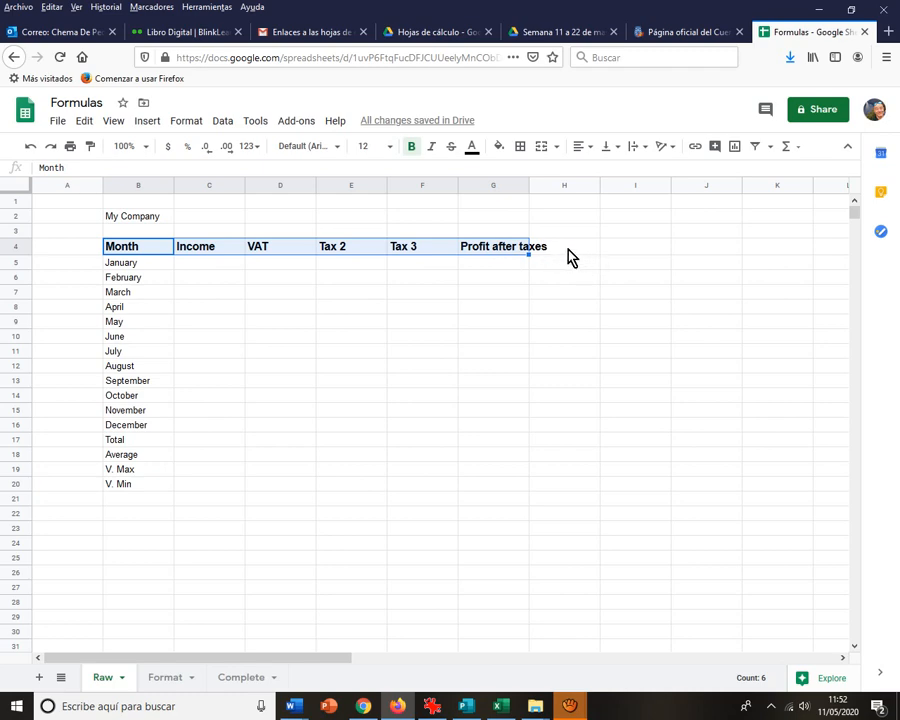
Wrap the text of the "Profit after taxes" header in cell G4
left_click(524, 254)
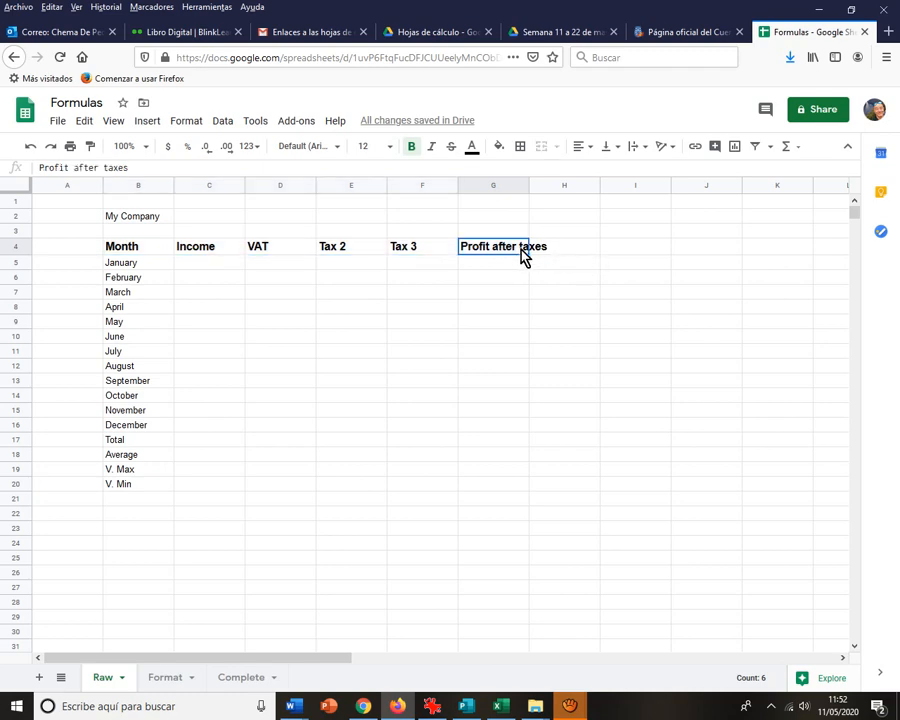
left_click(183, 121)
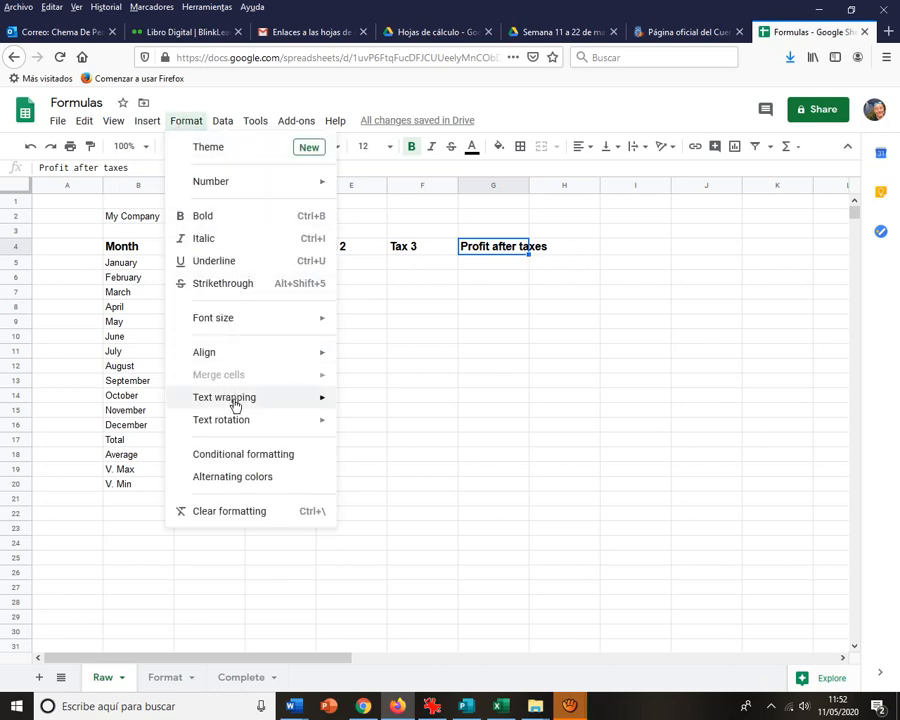
mouse_move(295, 400)
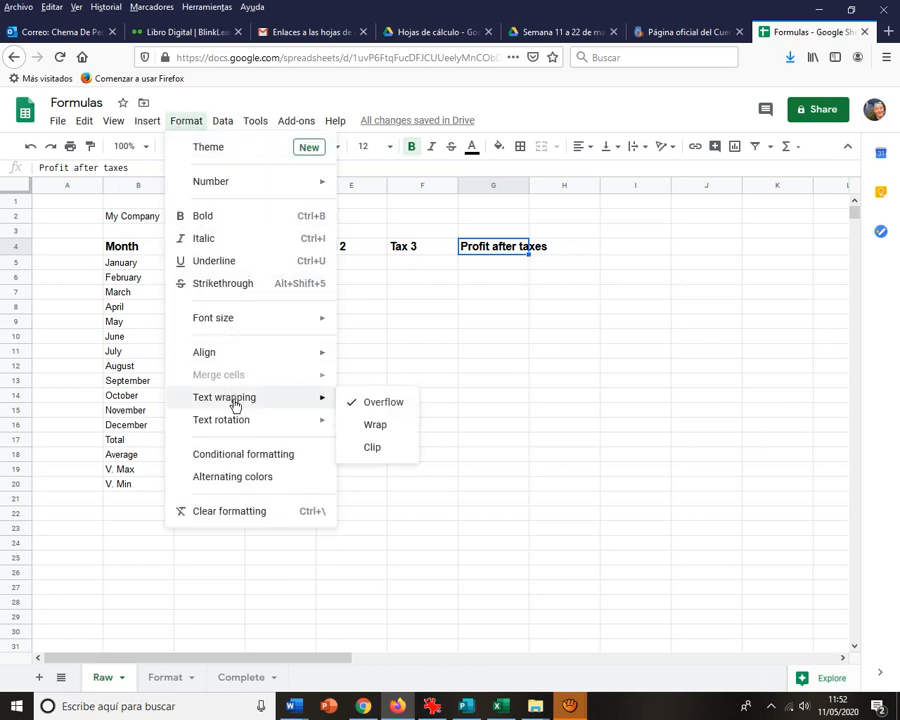
left_click(376, 426)
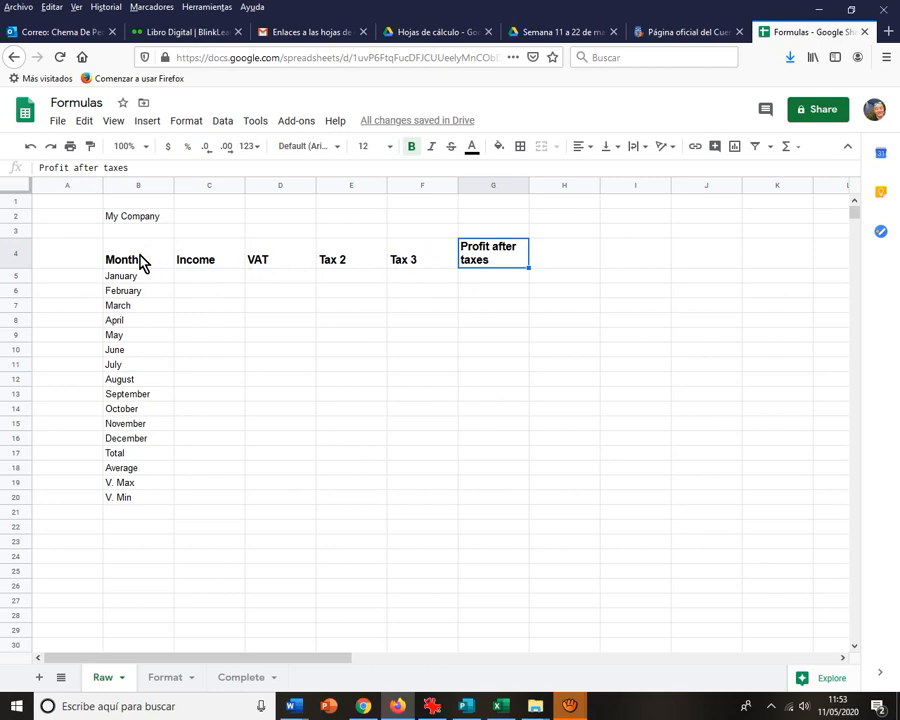
Center the headers Month to Tax 3 (B4:F4) horizontally and align them to the middle vertically
left_click_drag(143, 261, 424, 266)
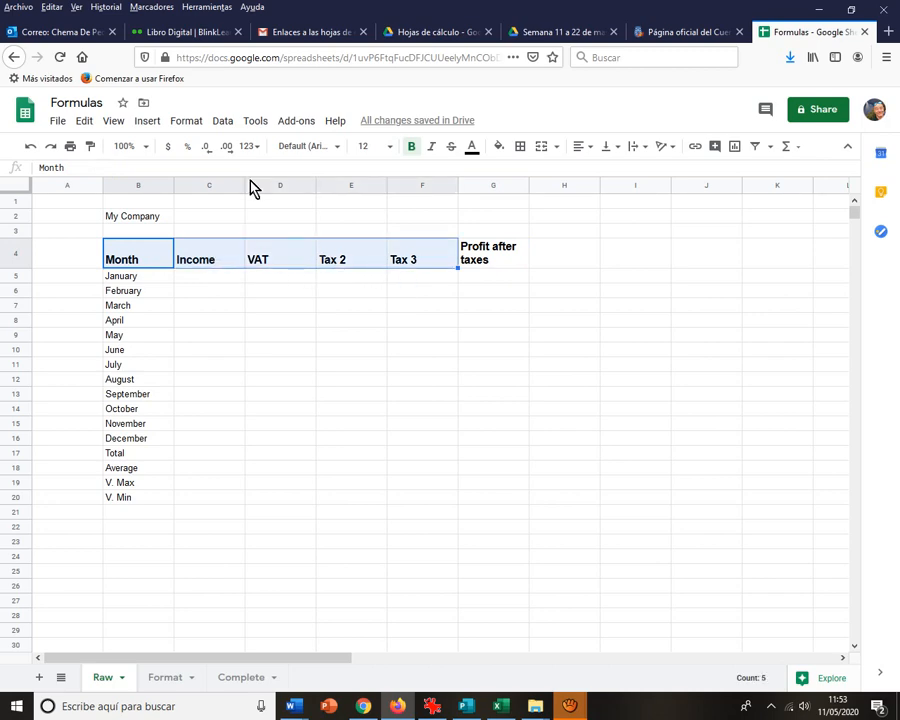
left_click(190, 124)
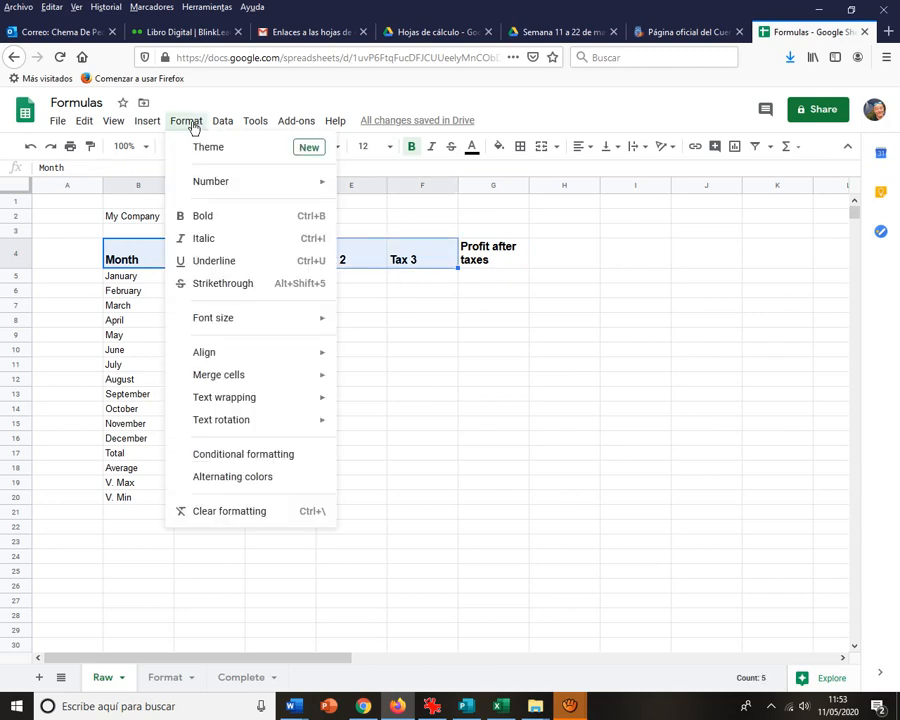
mouse_move(242, 356)
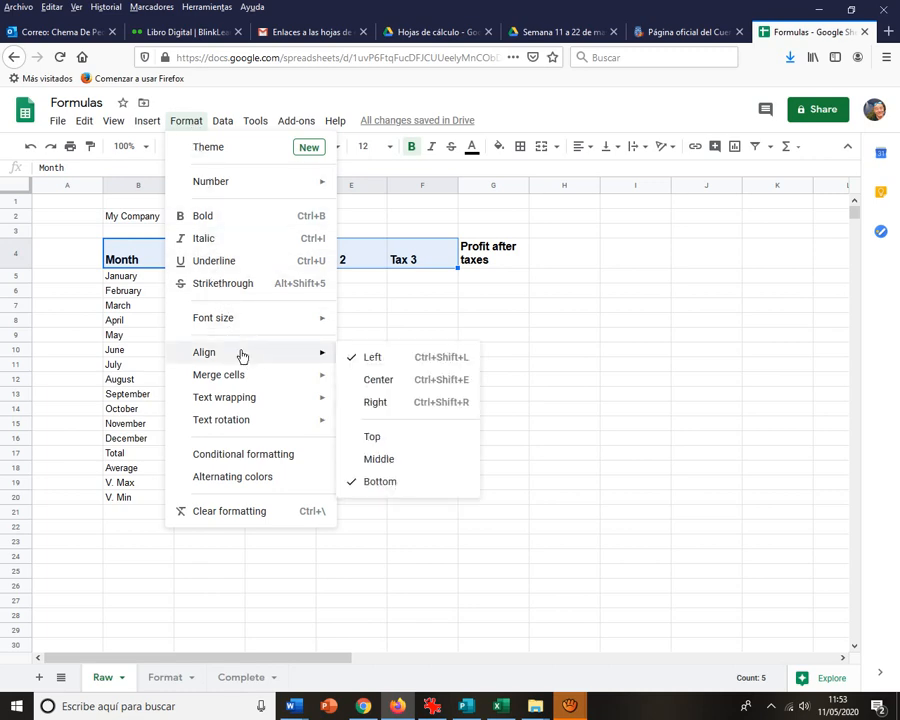
left_click(359, 384)
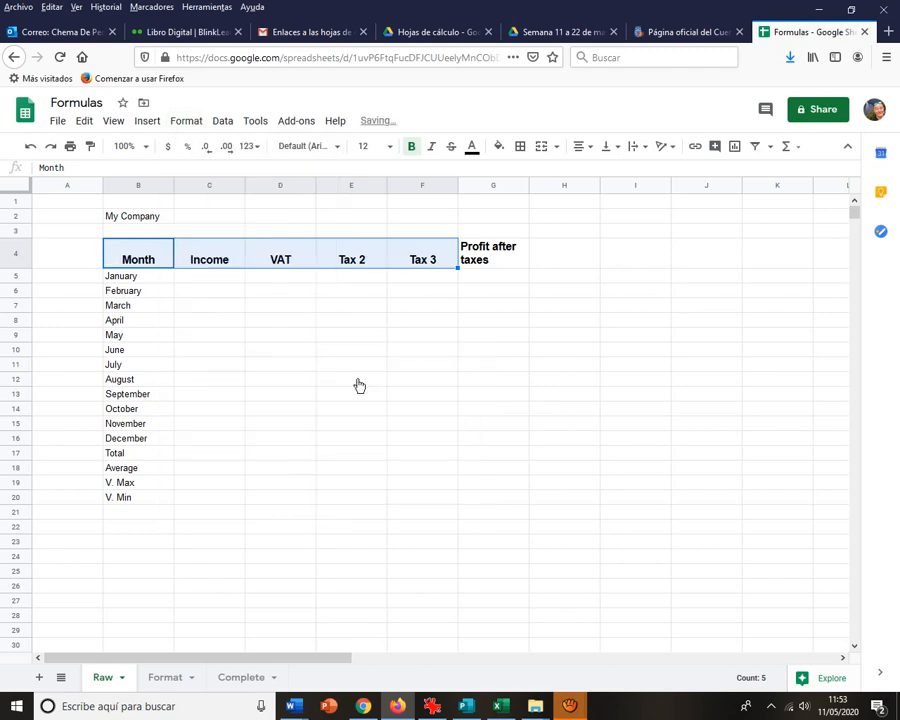
left_click(184, 122)
mouse_move(233, 362)
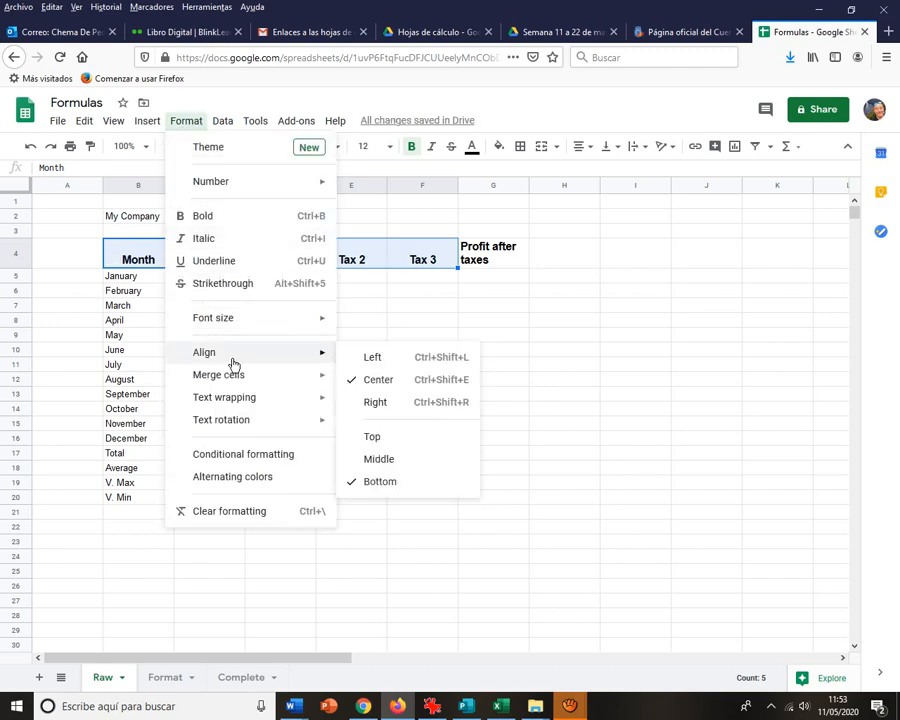
left_click(378, 460)
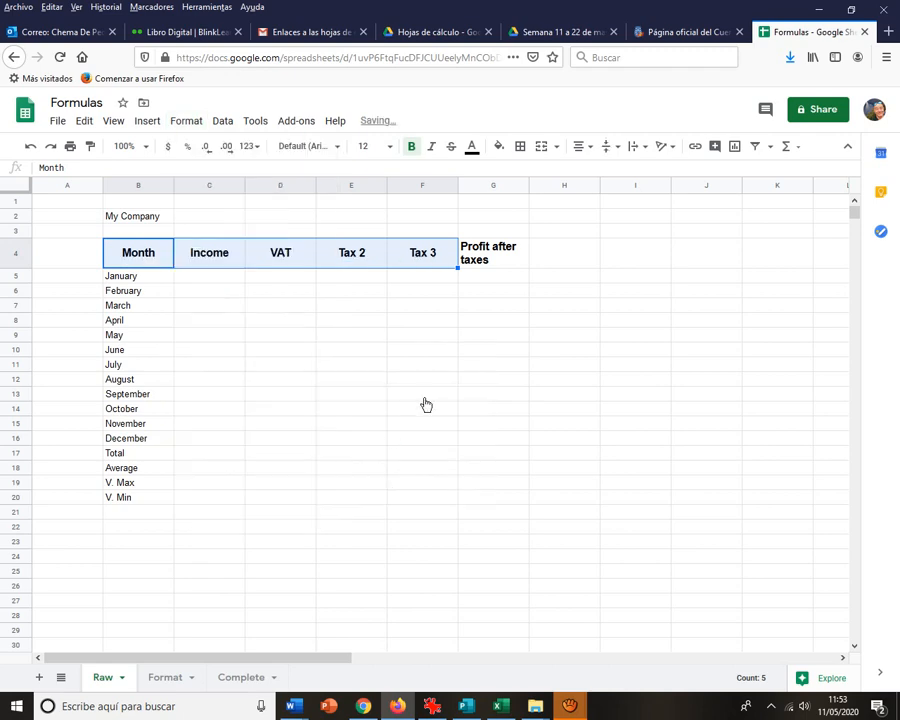
left_click(412, 392)
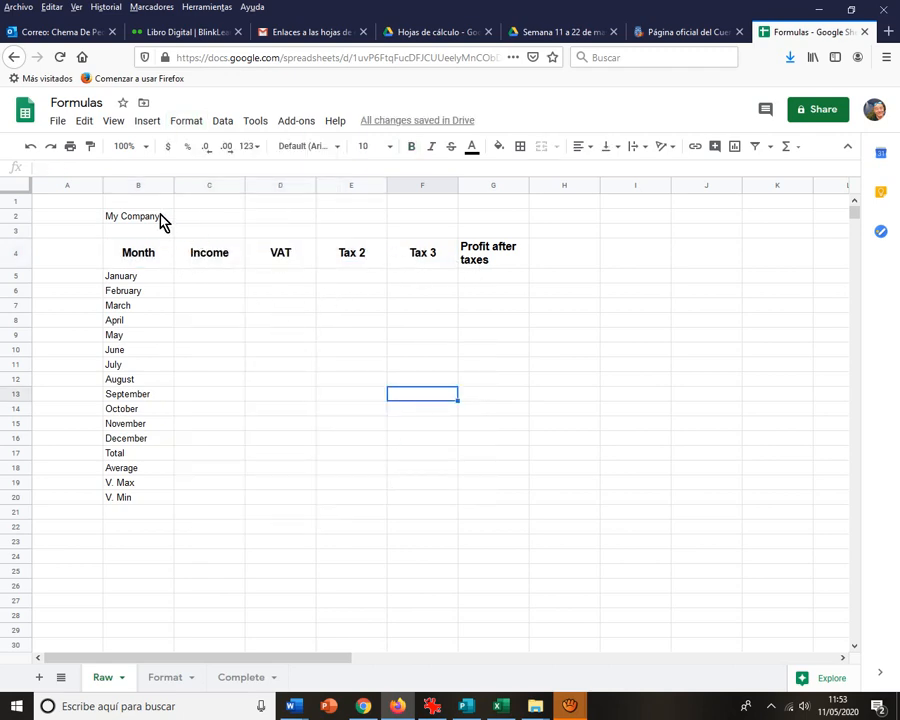
Merge cells B2:C2 of the "My Company" title and format it in bold at font size 14
left_click_drag(163, 222, 186, 222)
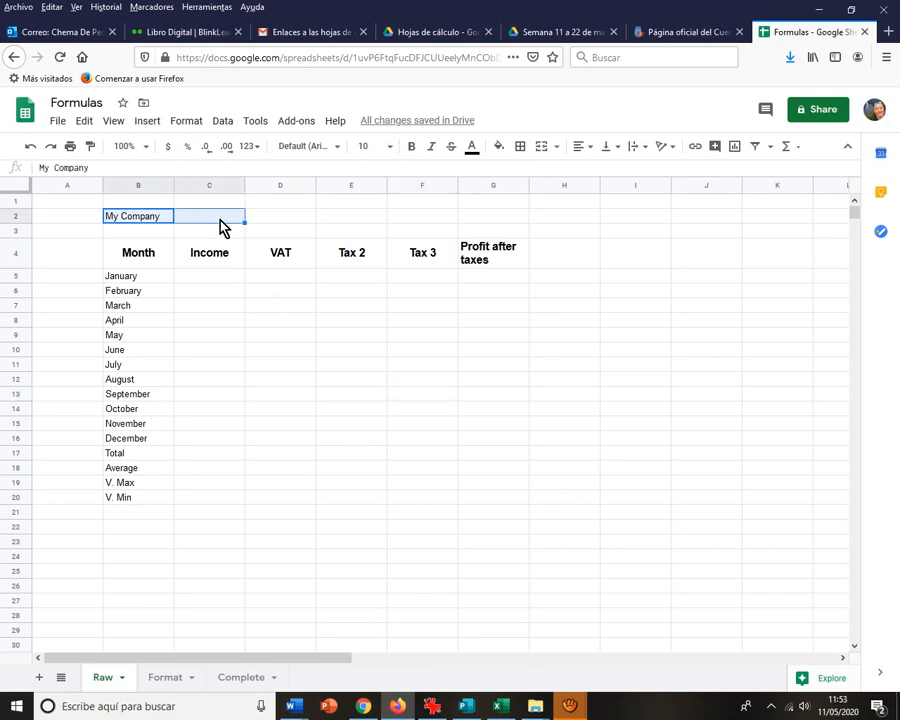
left_click(541, 148)
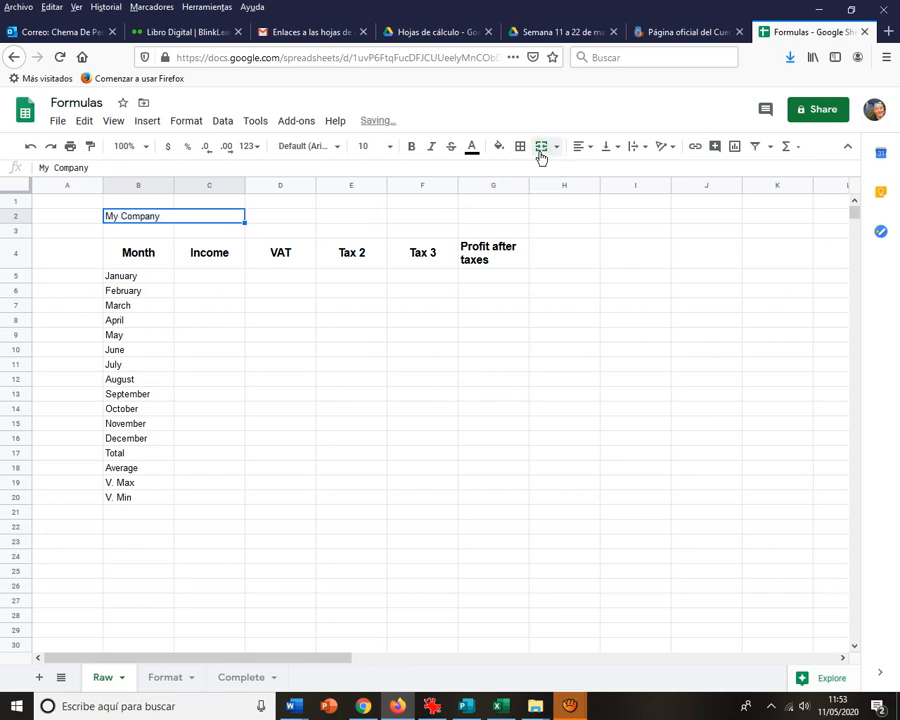
left_click(390, 148)
left_click(369, 331)
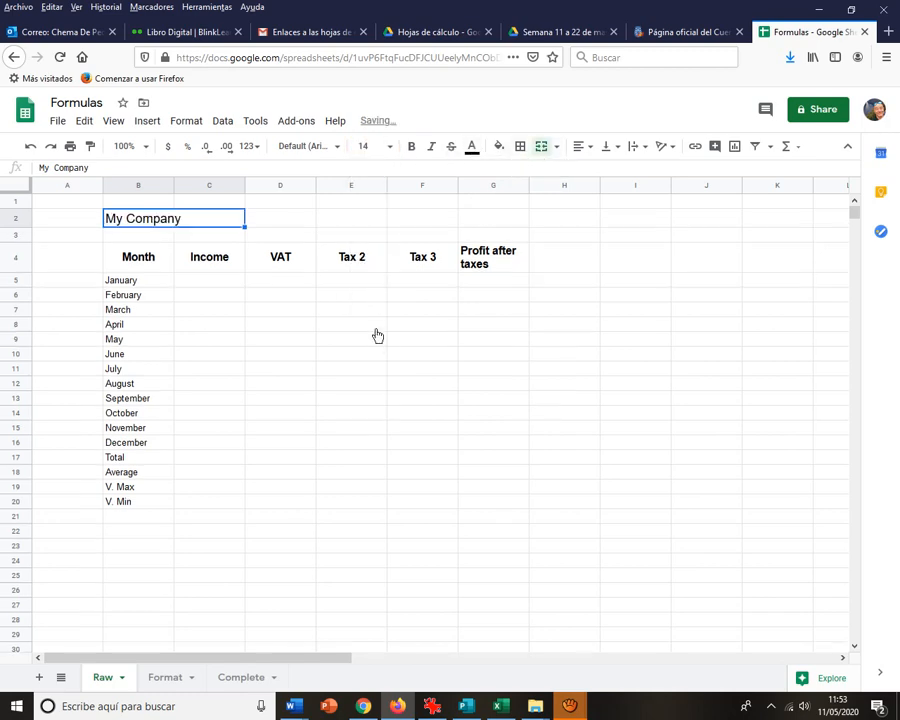
left_click(411, 148)
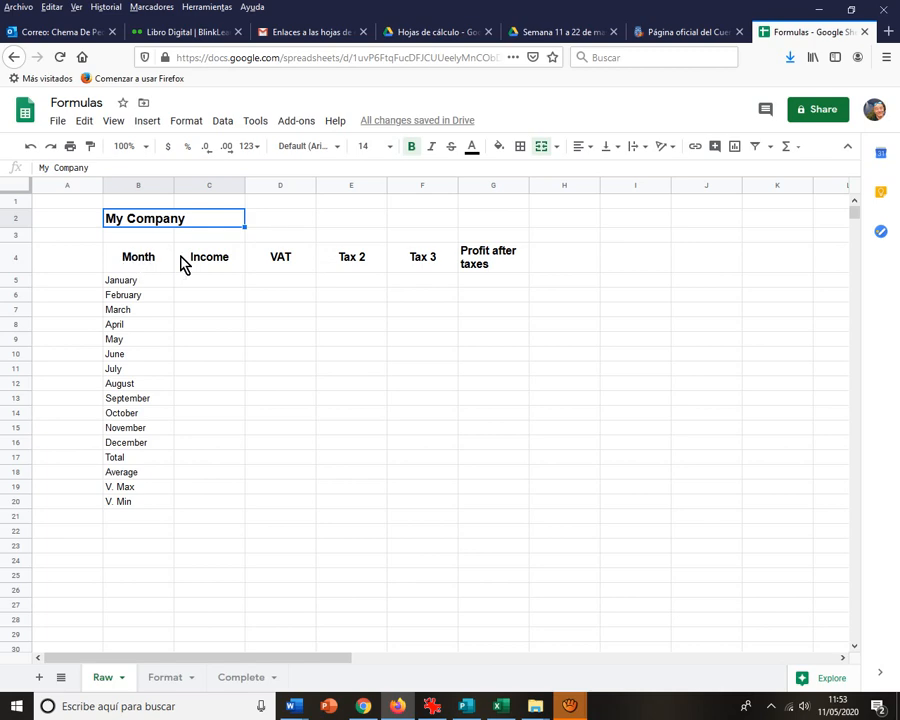
For header cells B4:G4, choose green as the border color and fill the cells with gray
left_click_drag(134, 259, 508, 254)
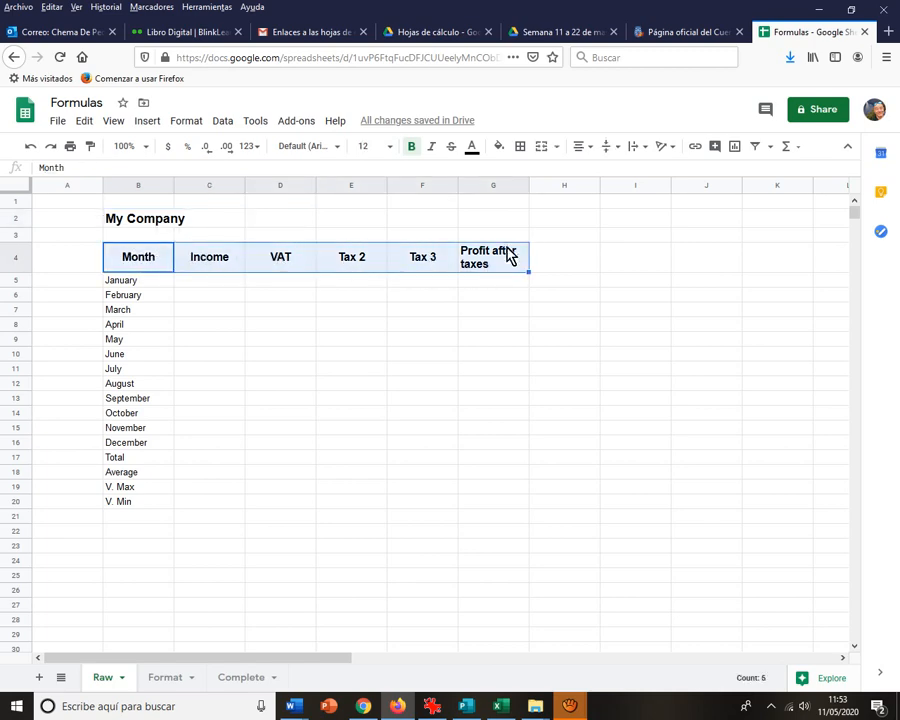
left_click(521, 150)
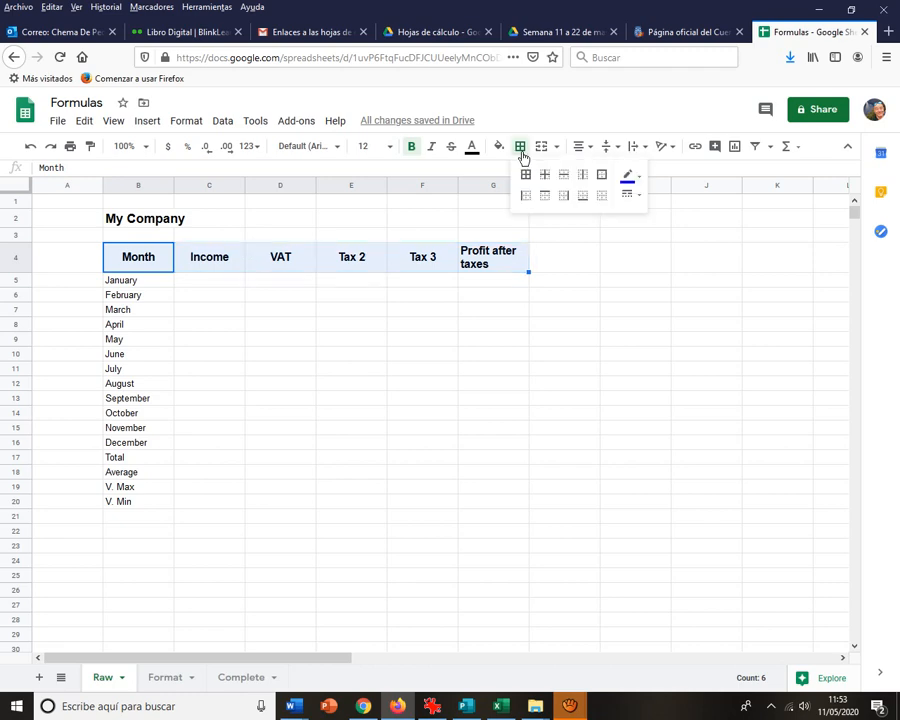
left_click(631, 181)
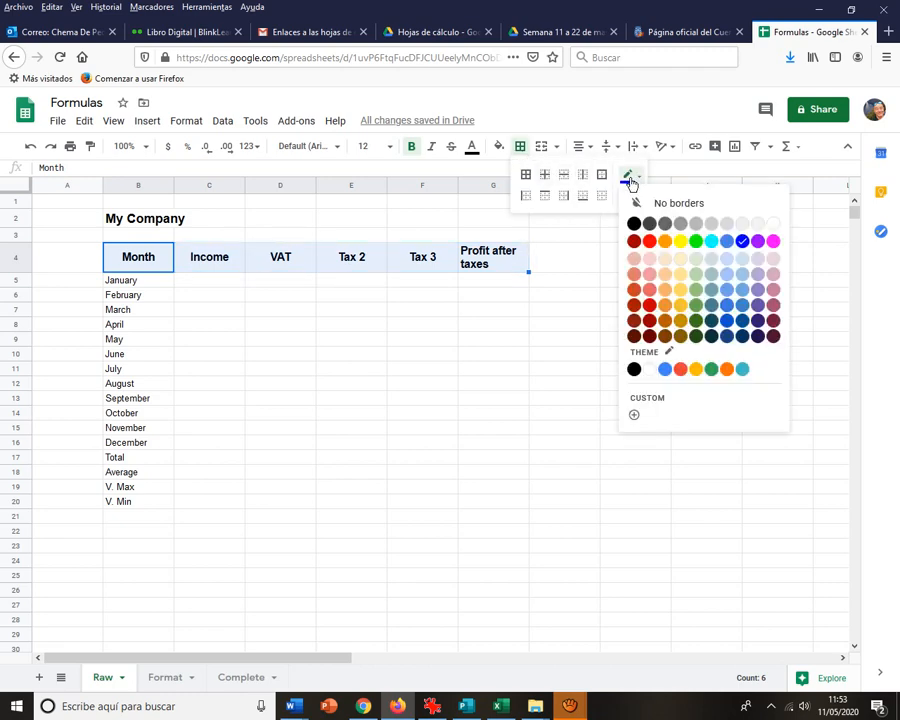
left_click(696, 240)
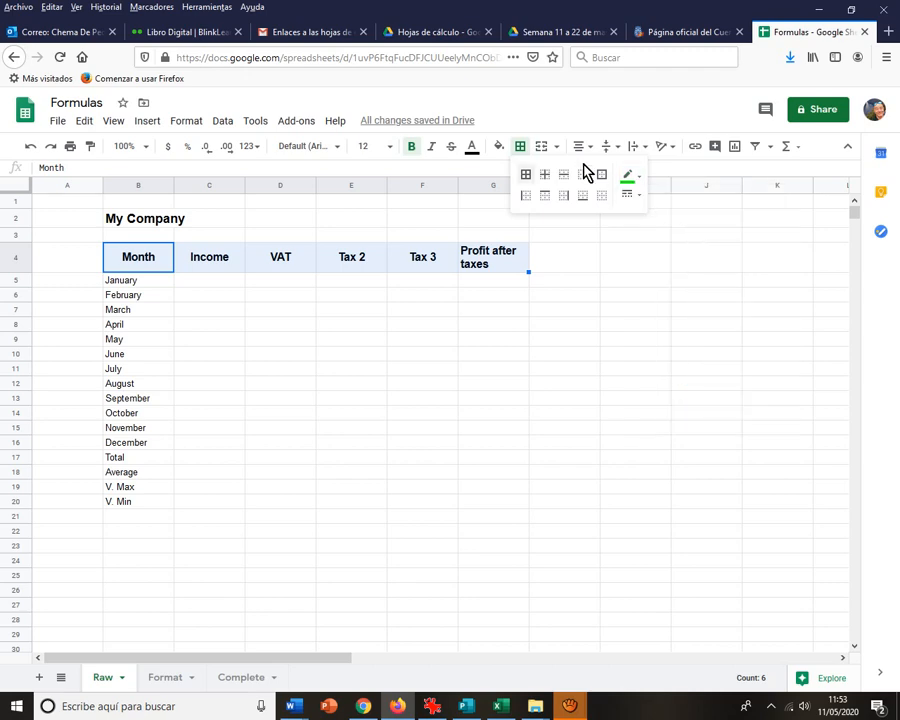
left_click(502, 148)
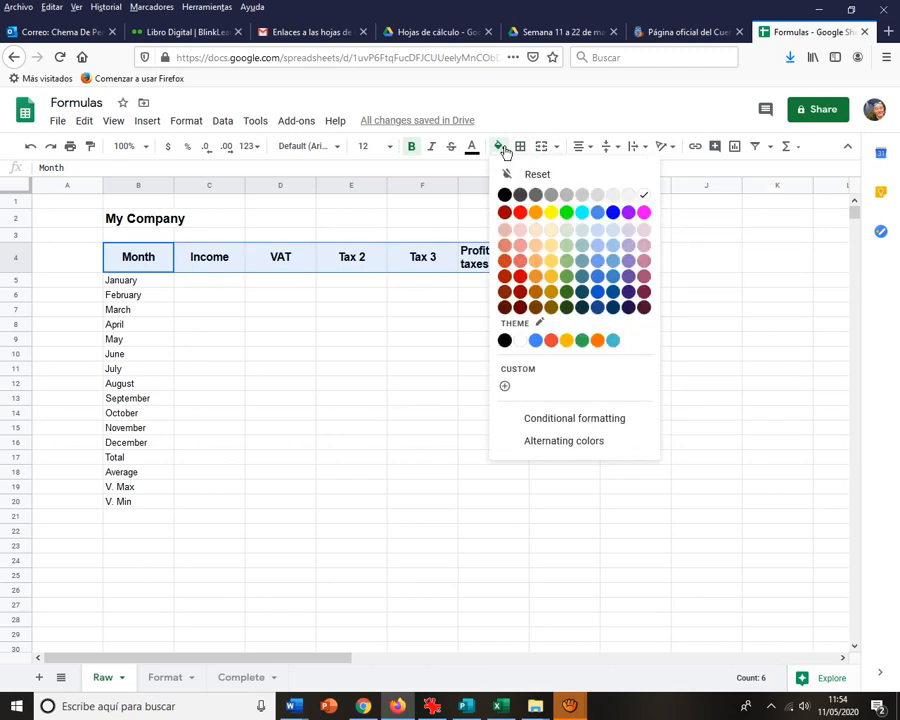
left_click(567, 195)
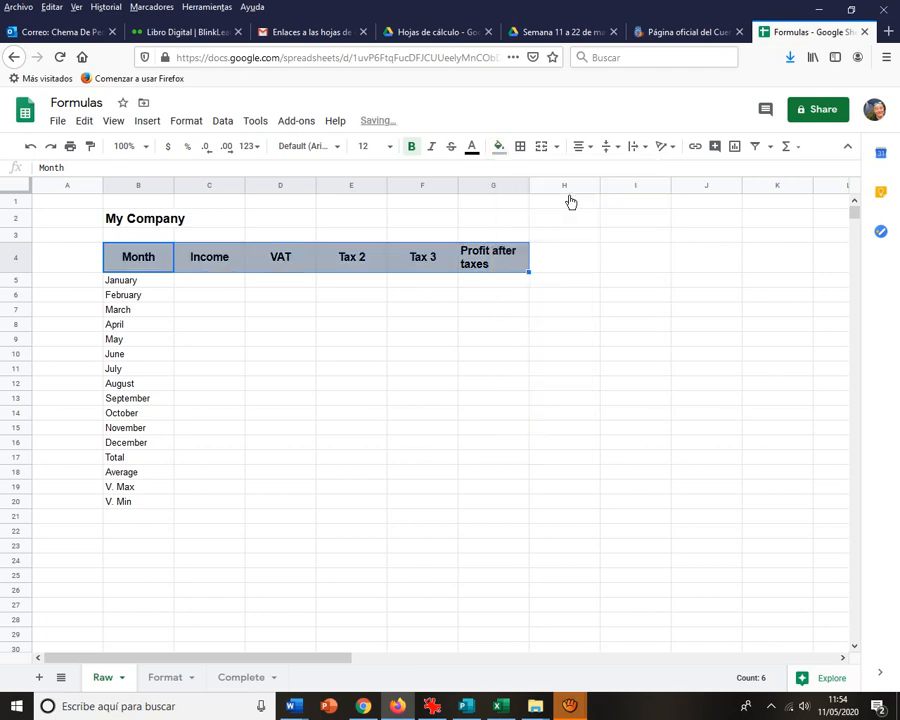
Apply a thick green outer border around the header cells B4:G4
left_click(526, 147)
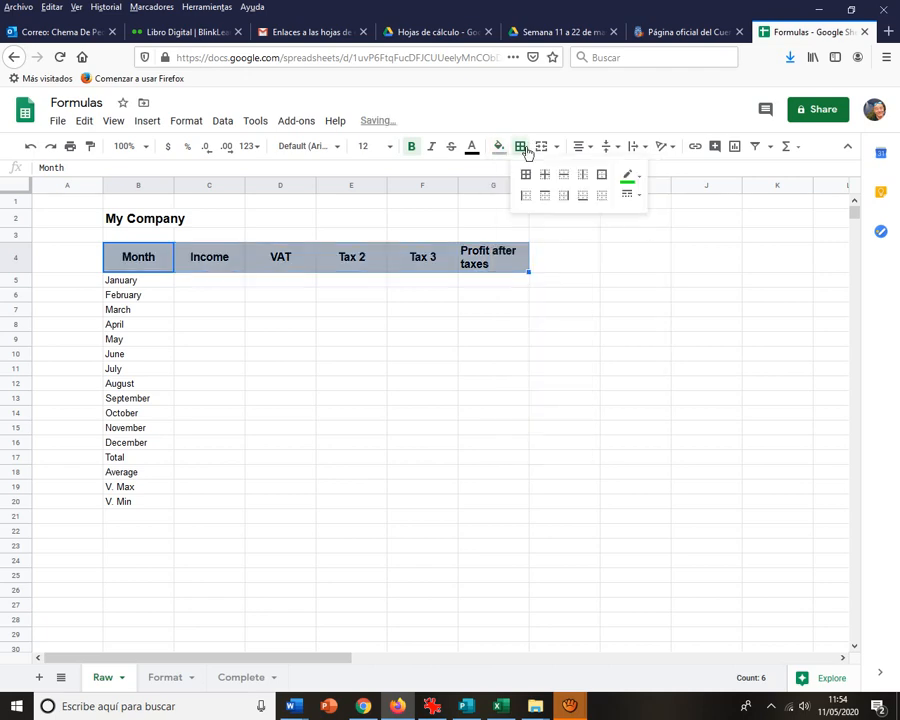
left_click(638, 199)
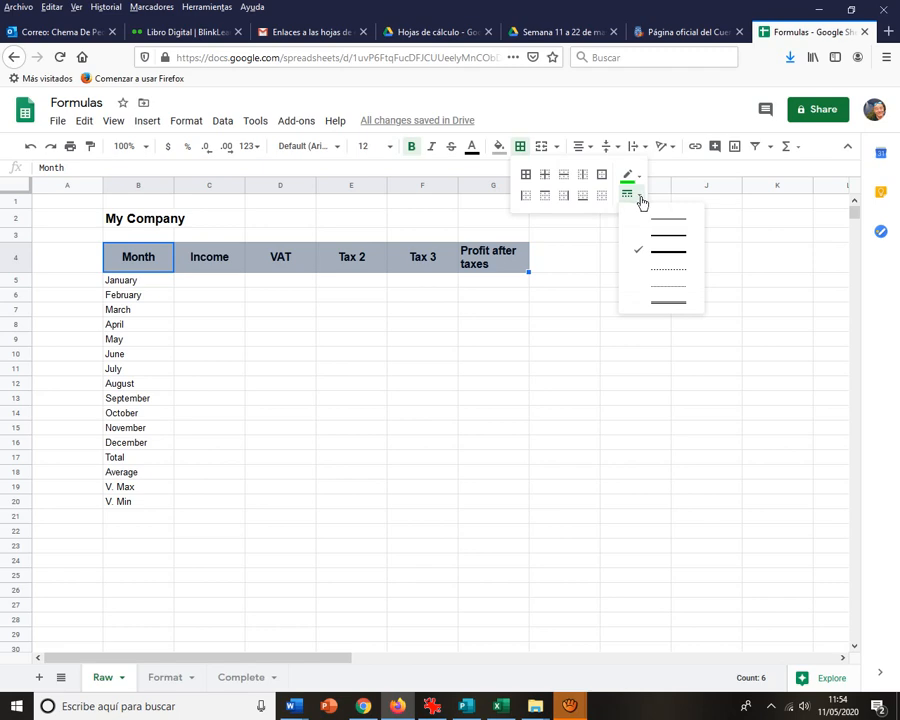
left_click(665, 250)
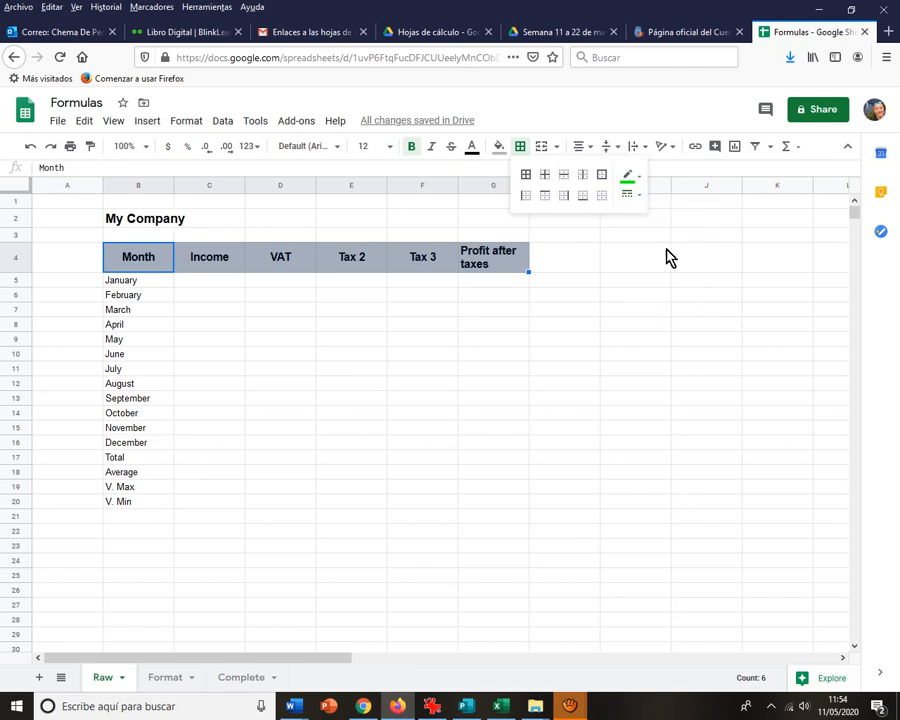
left_click(601, 176)
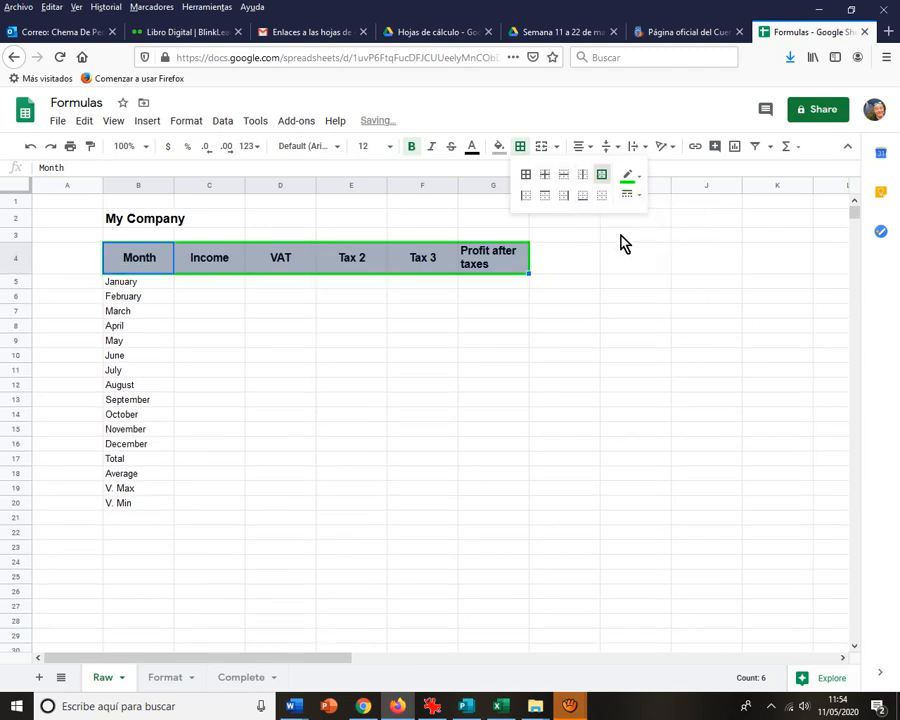
left_click(479, 312)
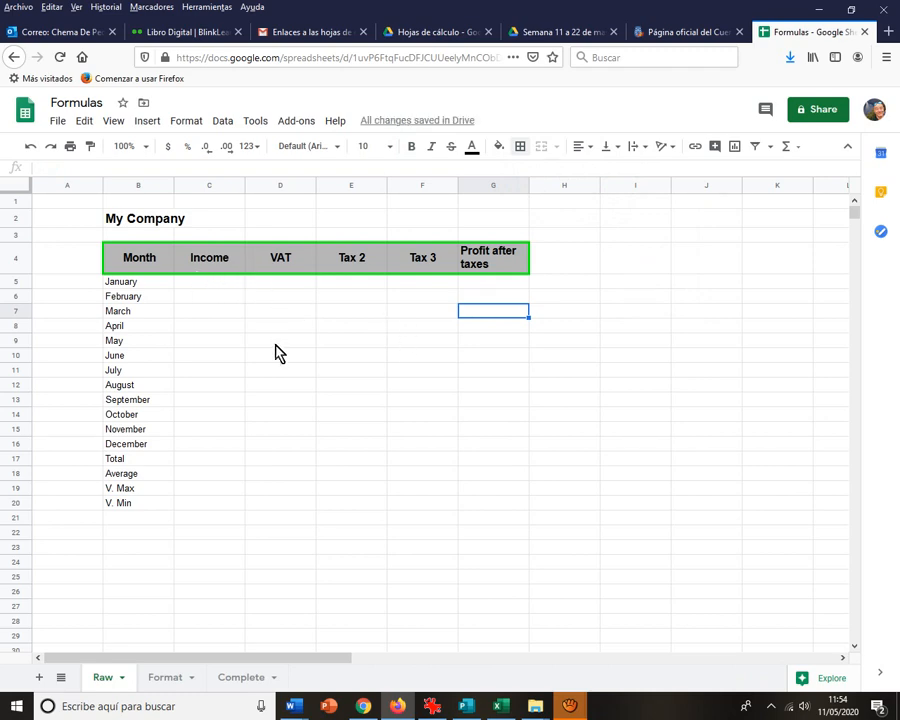
Switch to the Format sheet with the formatted version of the table
left_click(170, 678)
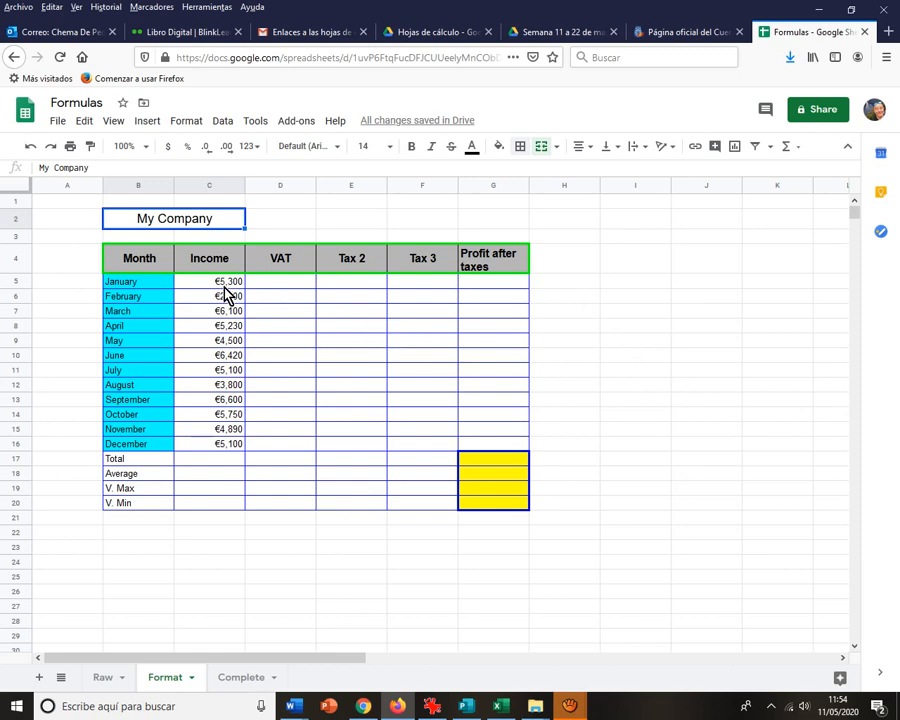
Format cells C5:G20 as Euro currency and reduce the amounts to no decimal places
left_click_drag(217, 285, 507, 500)
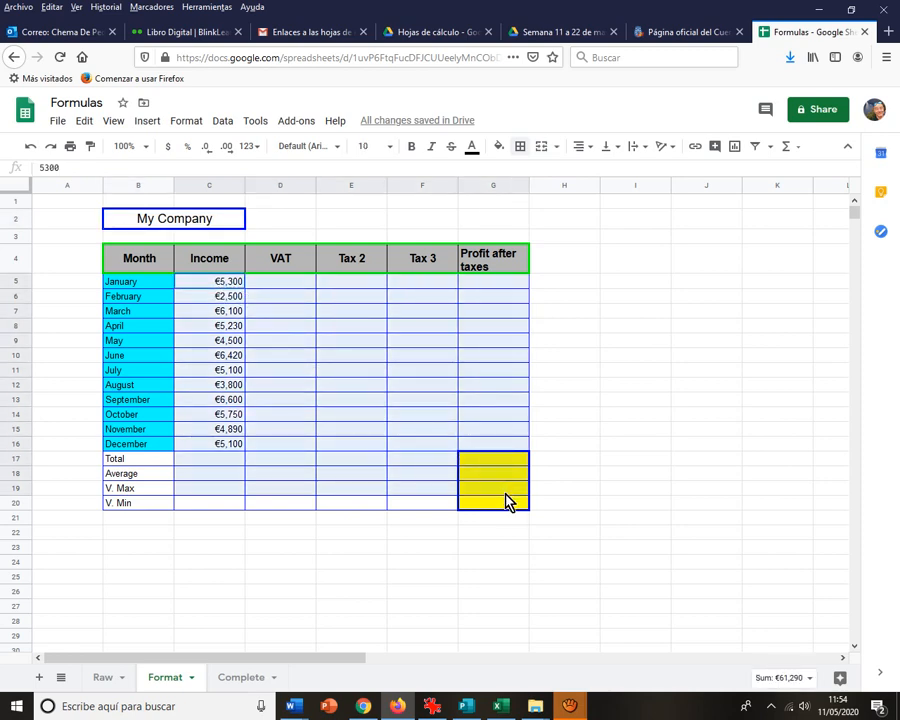
left_click(187, 123)
mouse_move(228, 193)
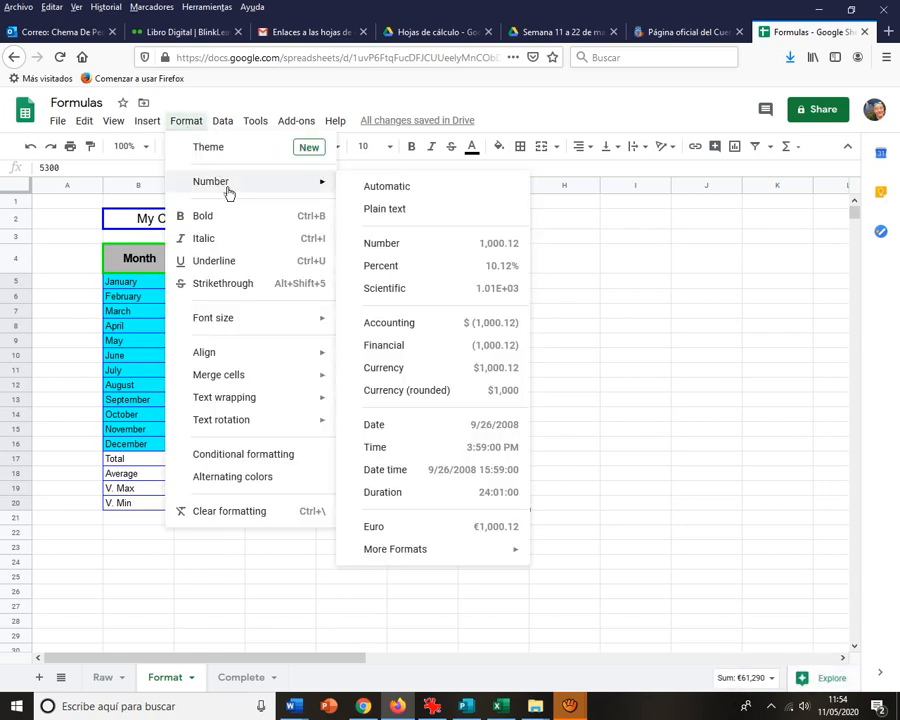
left_click(401, 533)
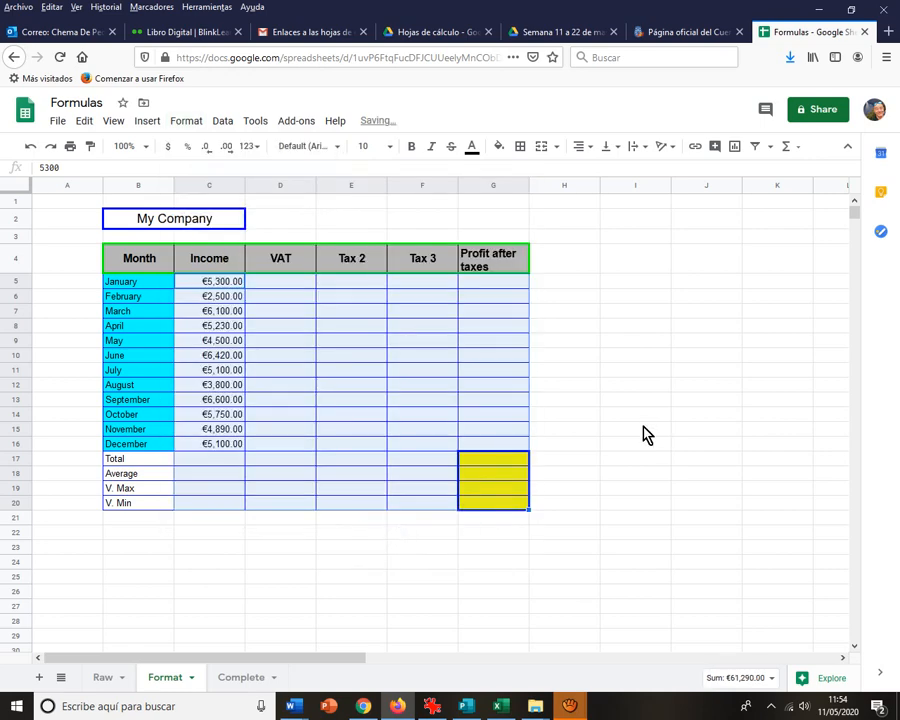
left_click(206, 150)
left_click(206, 150)
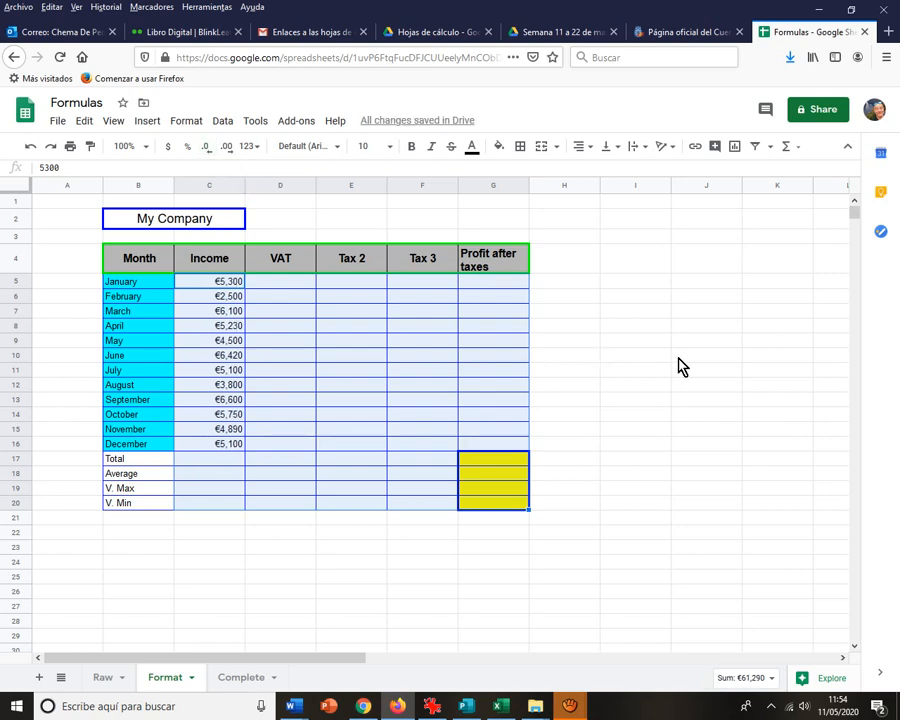
left_click(616, 373)
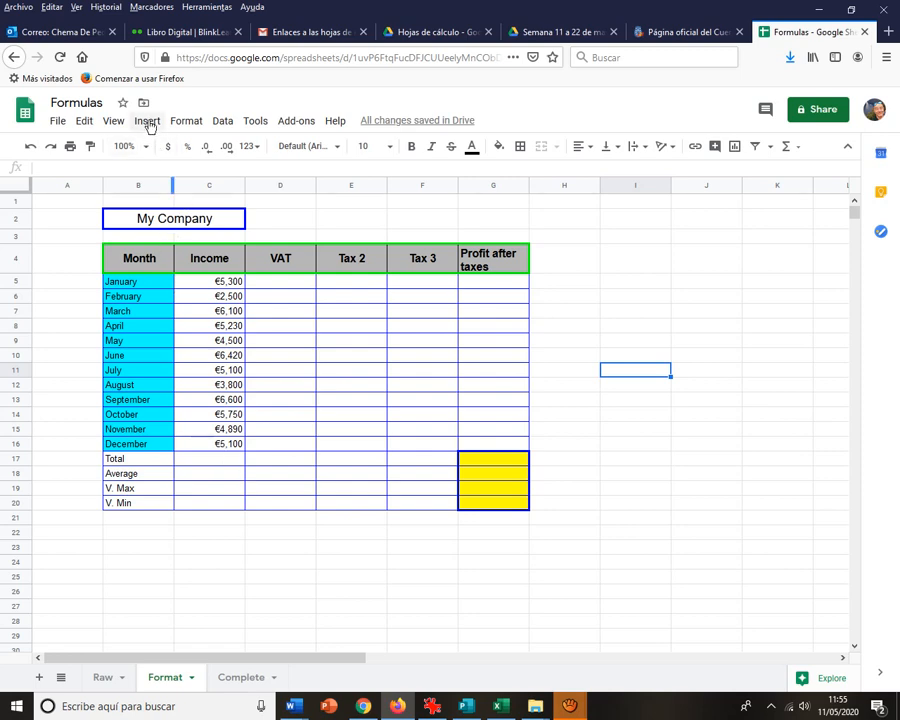
Calculate the total income in cell C17 with the SUM function over C5:C16
left_click(229, 465)
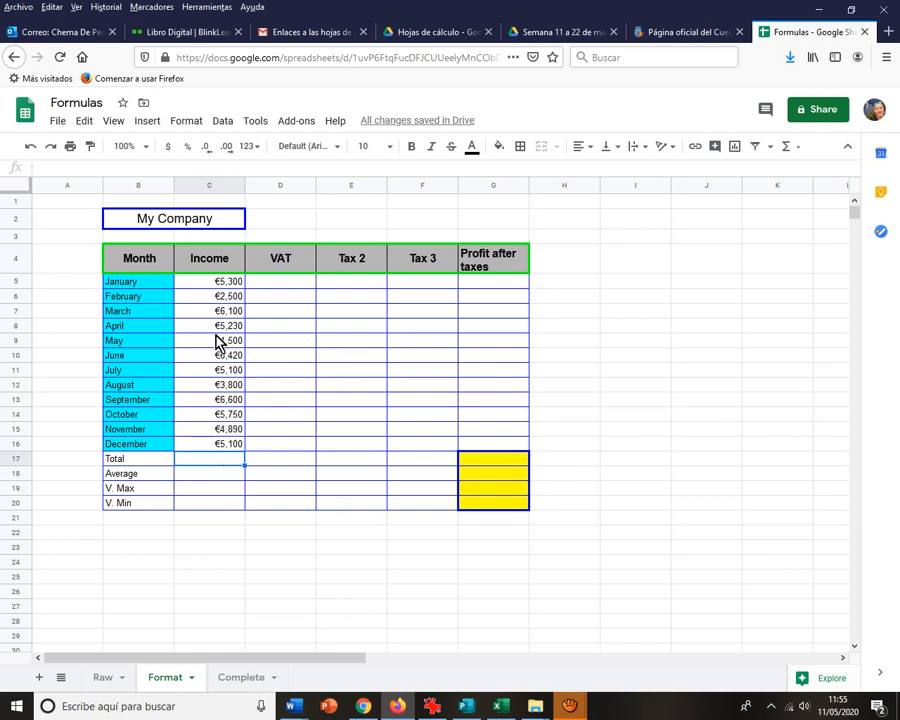
left_click(149, 124)
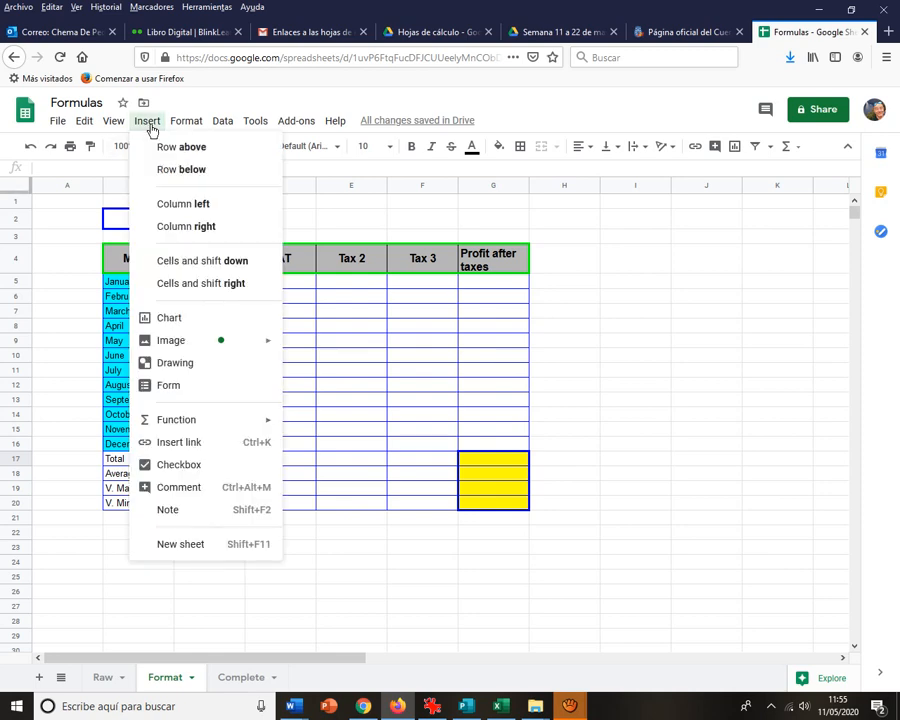
mouse_move(197, 426)
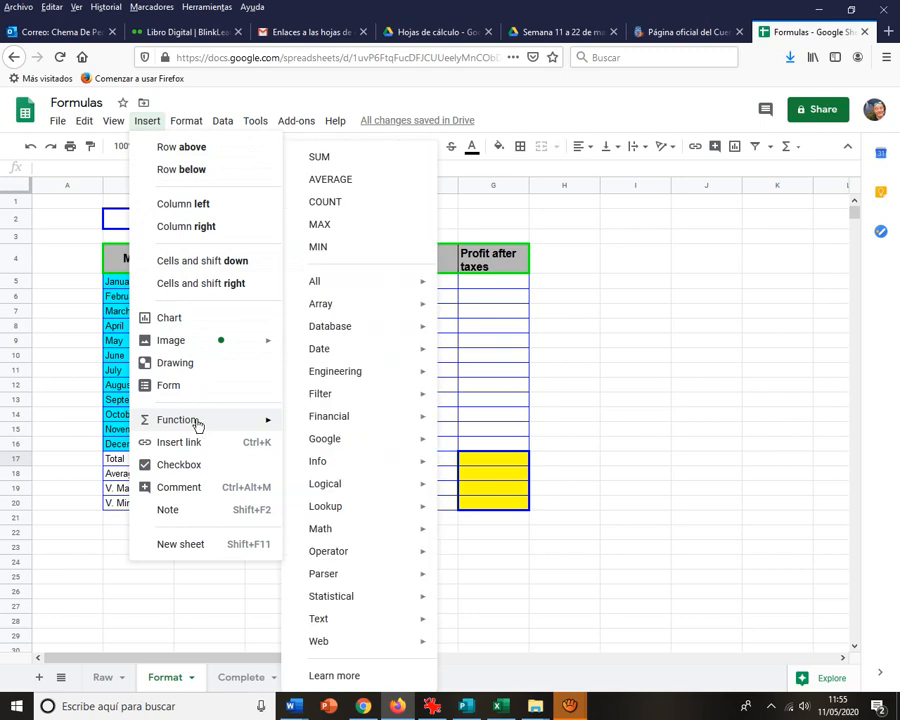
mouse_move(353, 353)
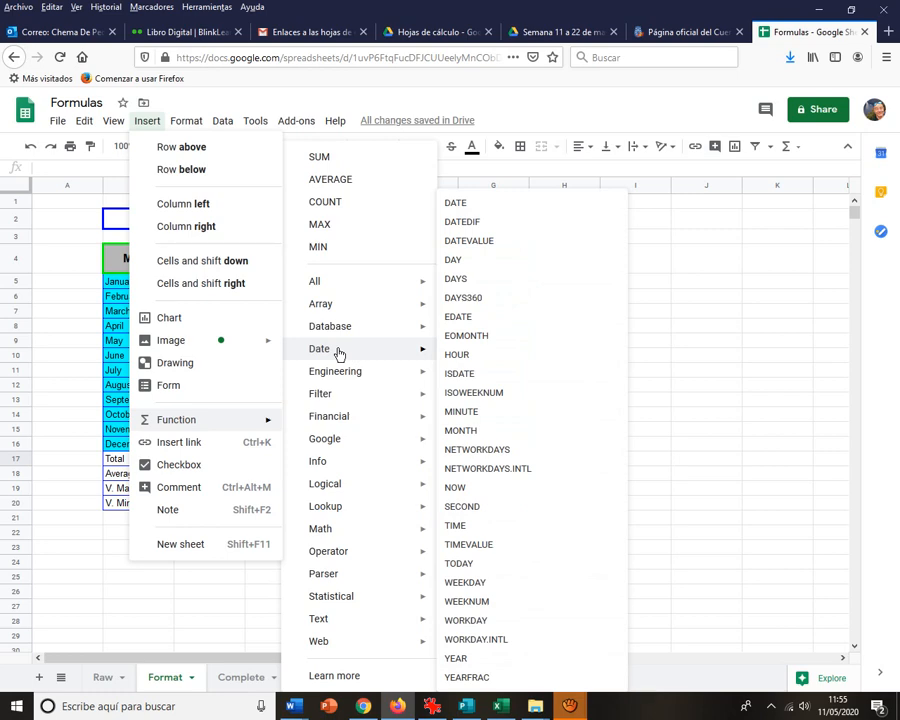
left_click(320, 157)
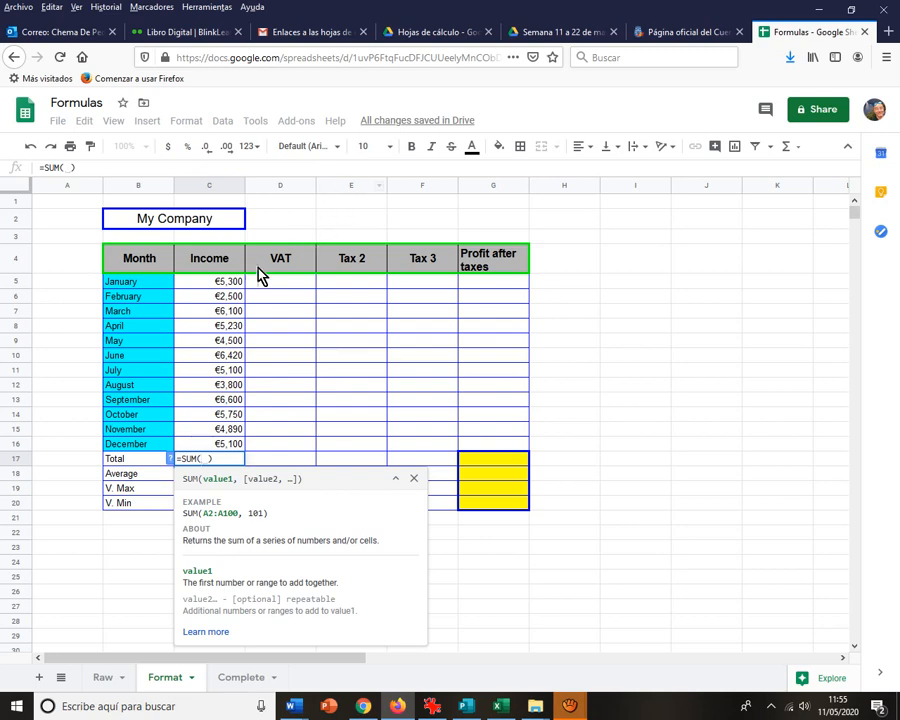
left_click_drag(226, 286, 233, 450)
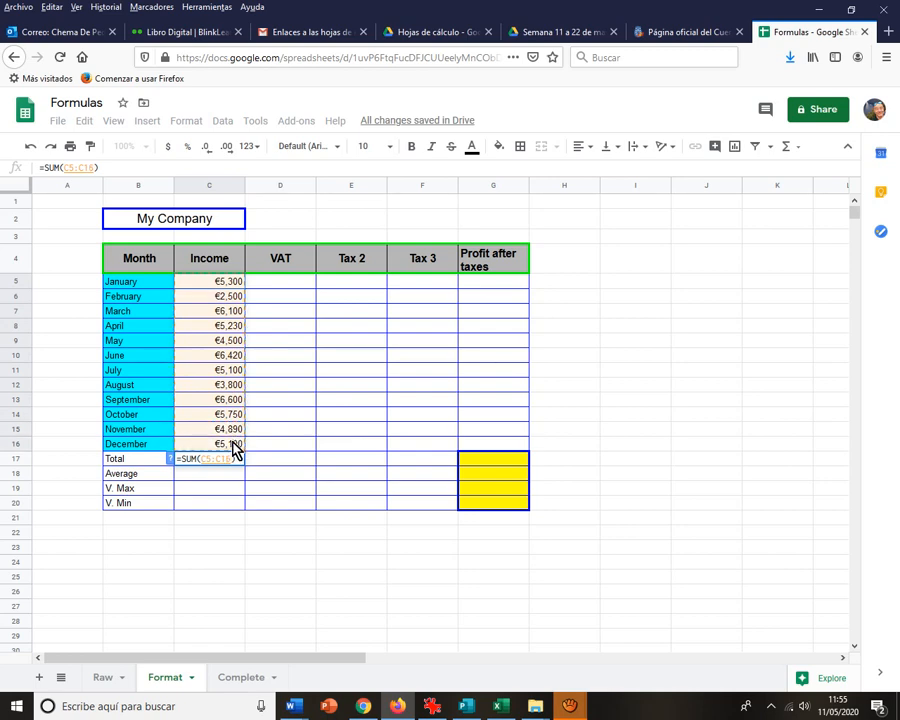
key("Return")
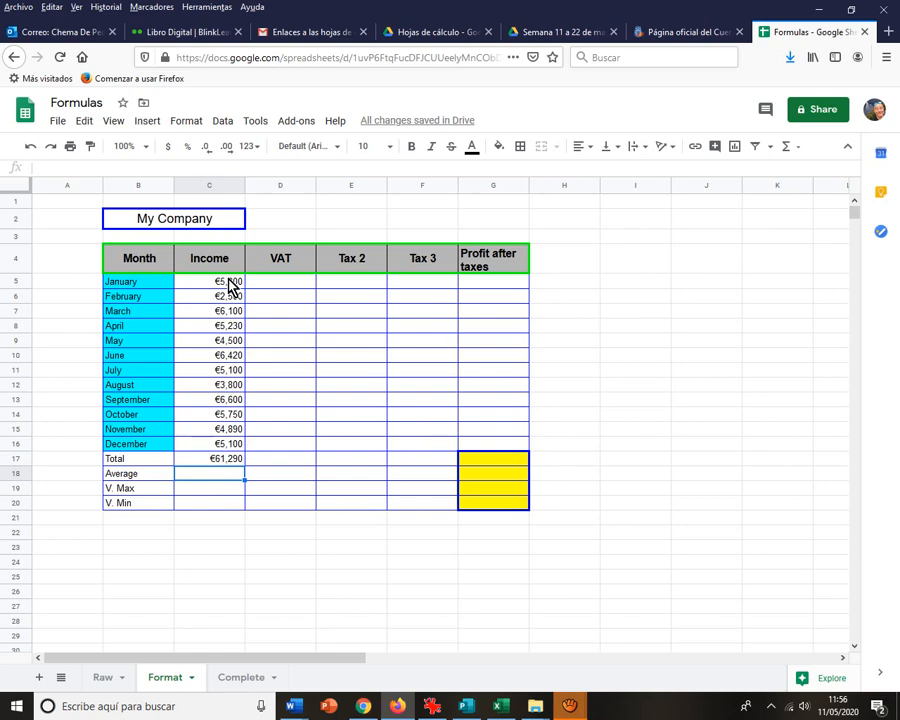
Calculate the average income in cell C18 with the AVERAGE function over C5:C16
left_click(152, 124)
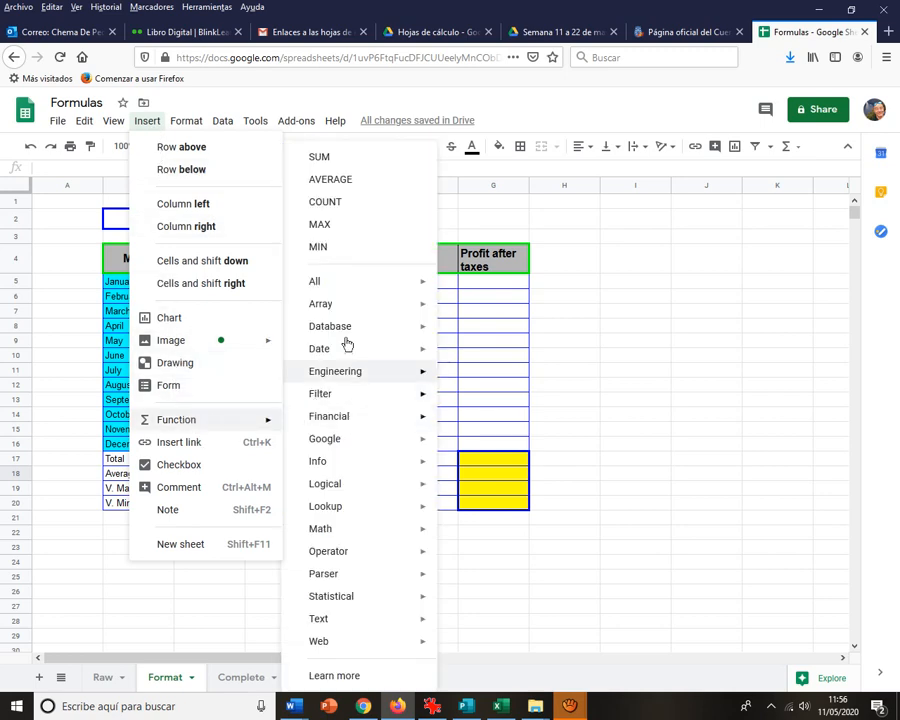
left_click(340, 186)
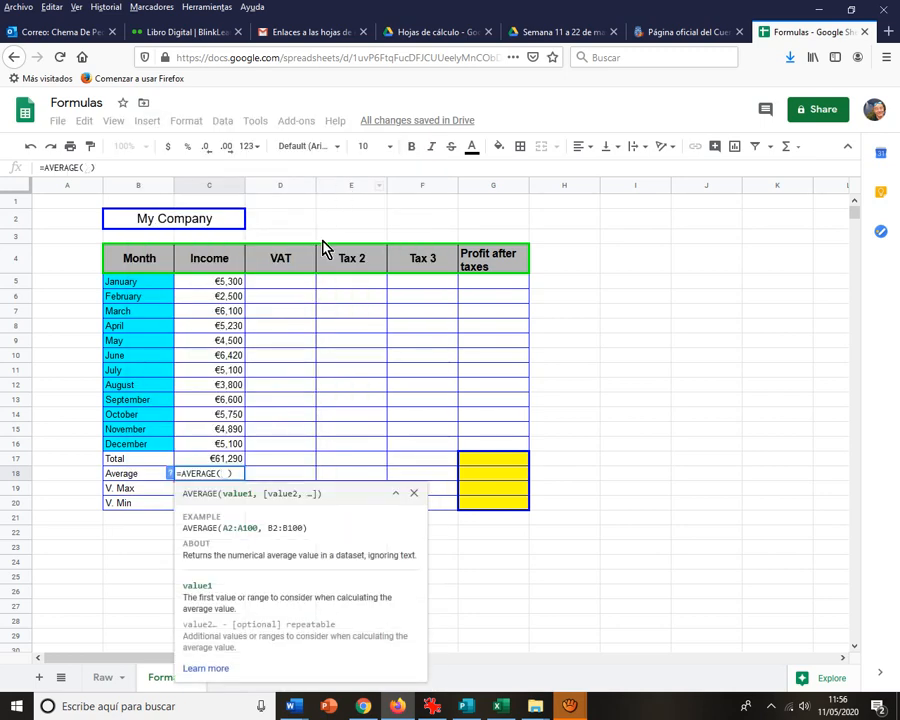
left_click_drag(233, 287, 230, 450)
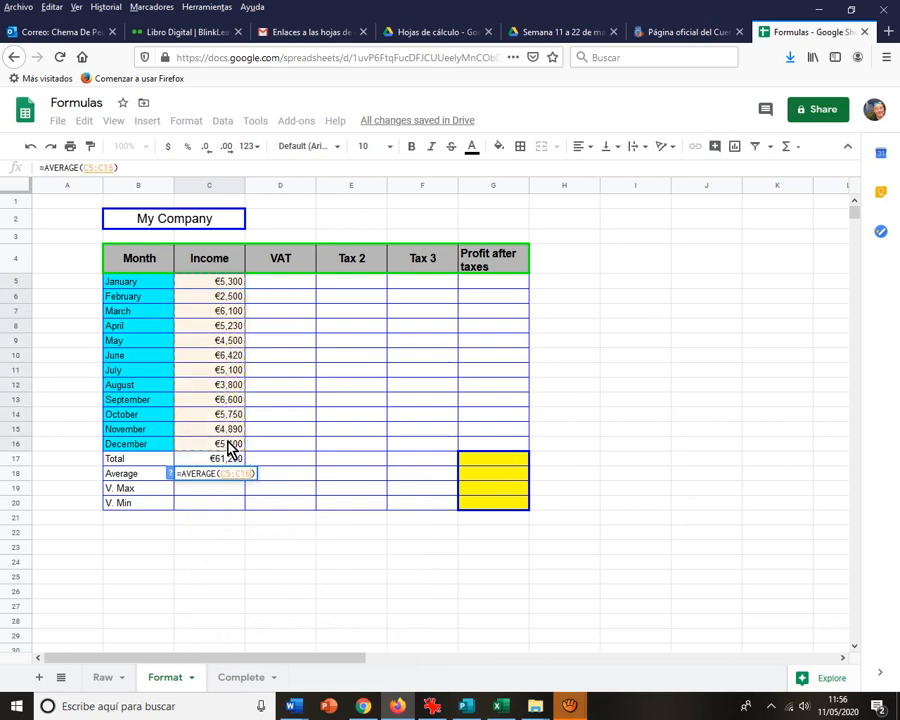
key("Return")
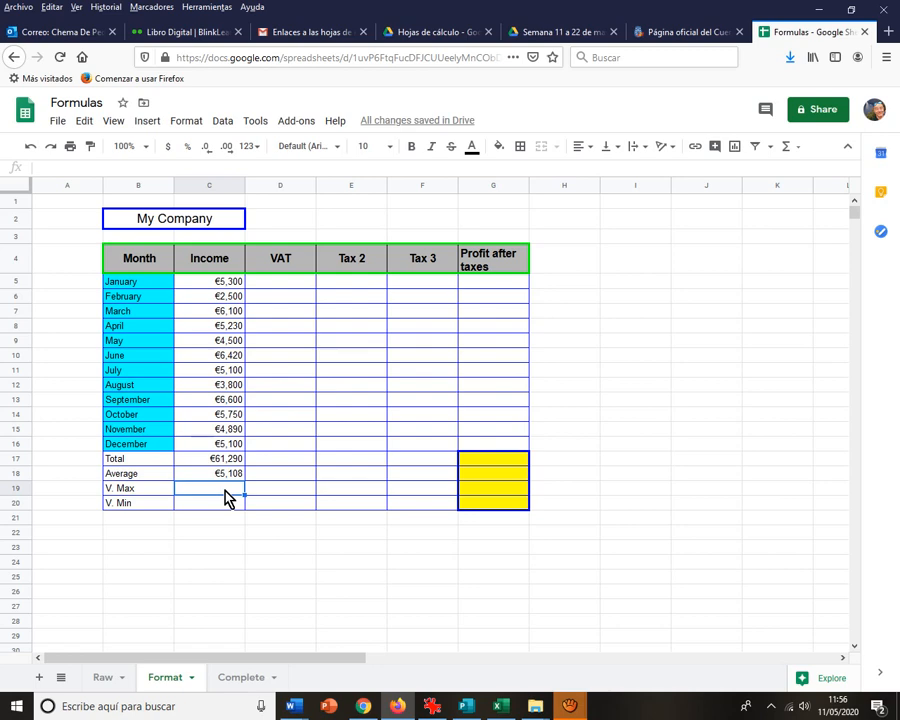
Find the highest income in cell C19 with the MAX function over C5:C16
left_click(147, 121)
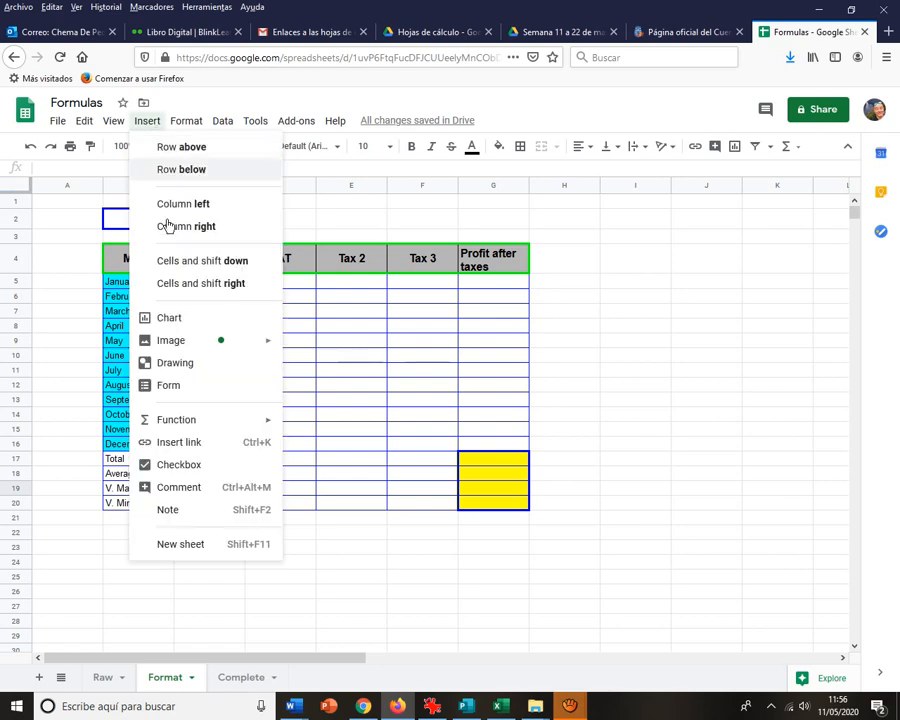
mouse_move(214, 418)
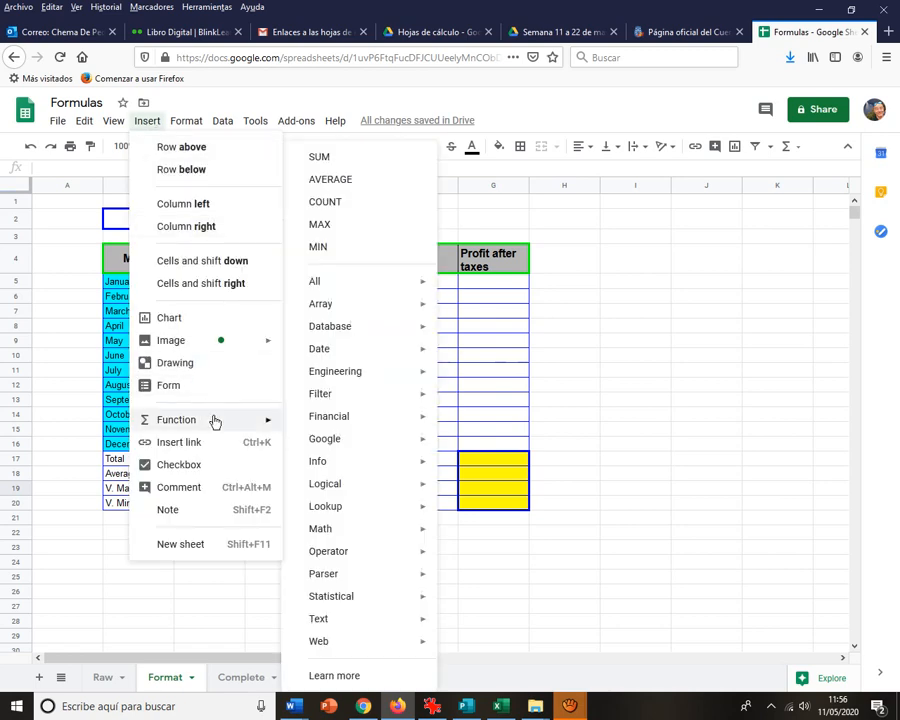
left_click(354, 228)
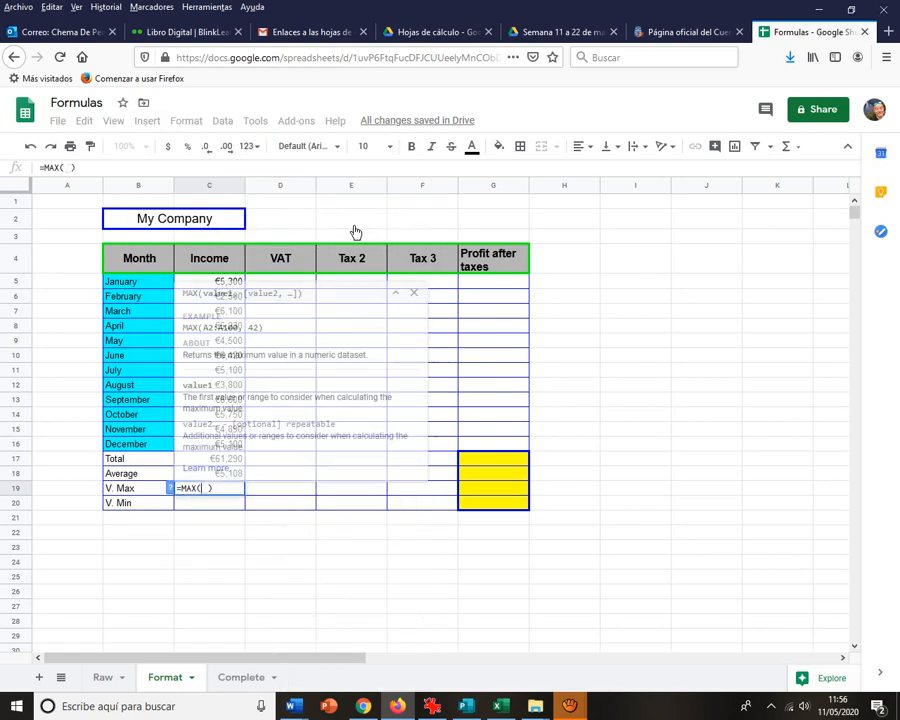
left_click(225, 284)
left_click_drag(225, 300, 233, 456)
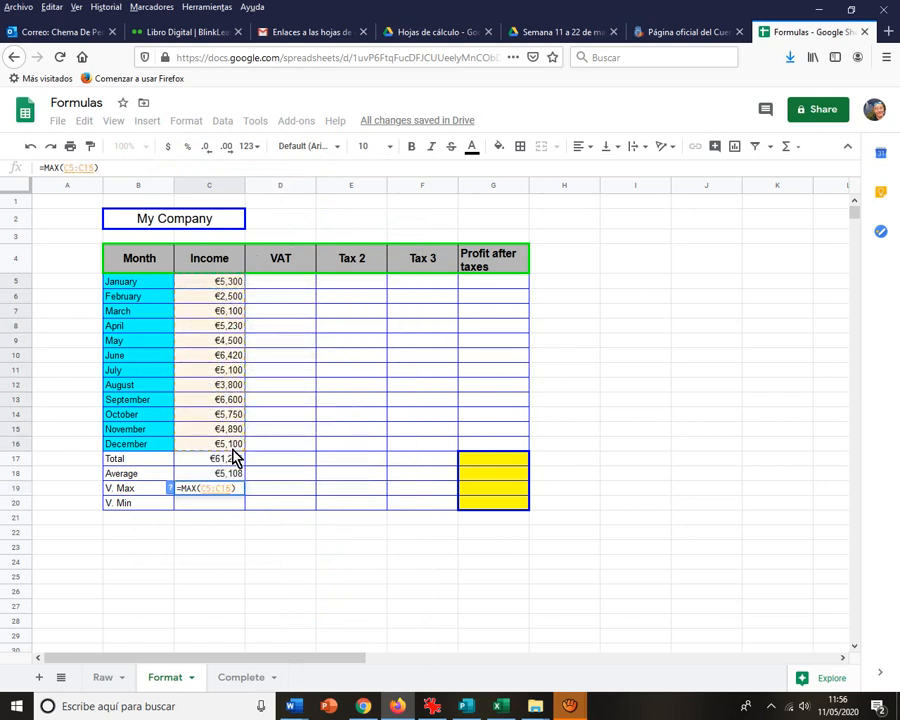
key("Return")
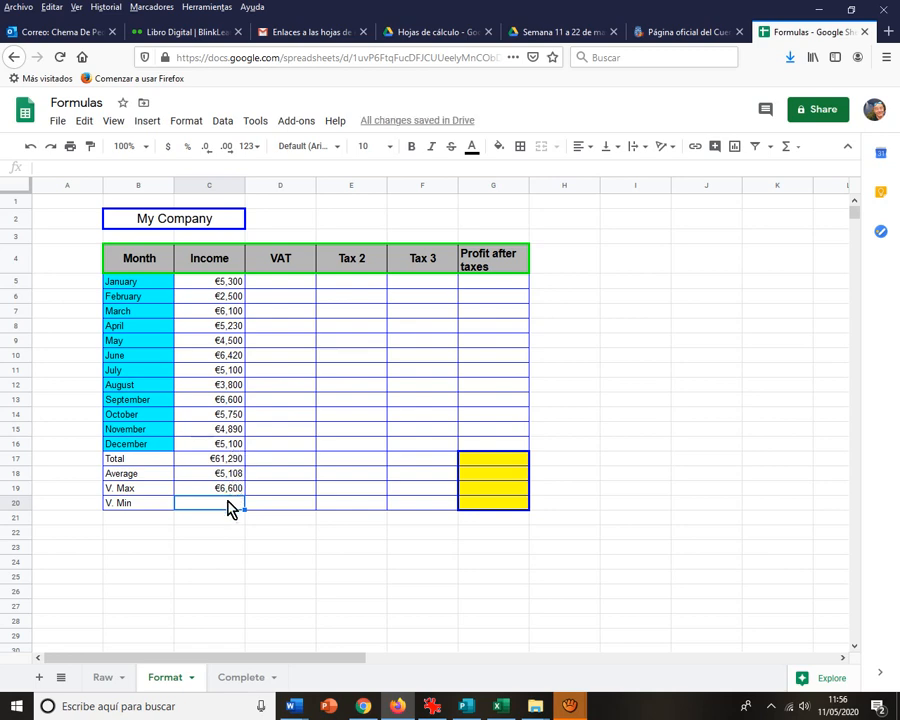
Find the lowest income in cell C20 with the MIN function over C5:C16
left_click(155, 124)
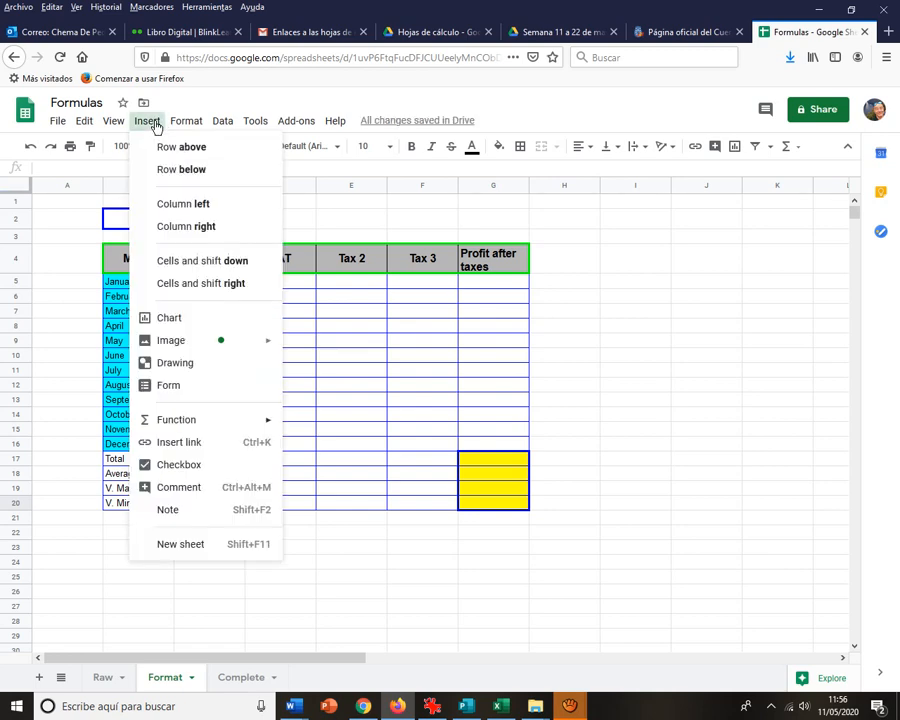
mouse_move(204, 422)
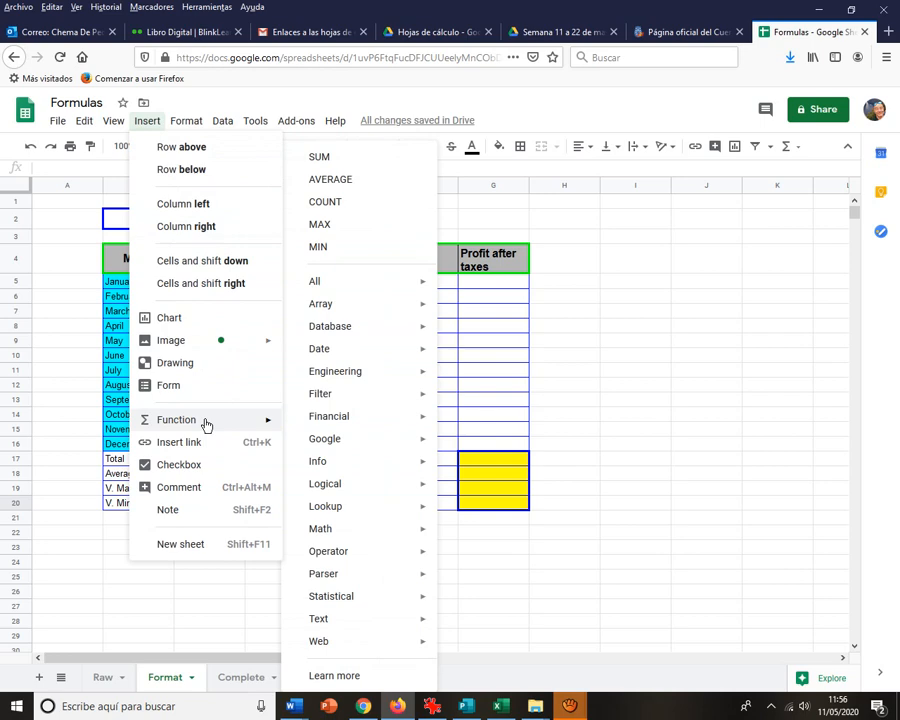
left_click(356, 252)
left_click_drag(225, 287, 229, 452)
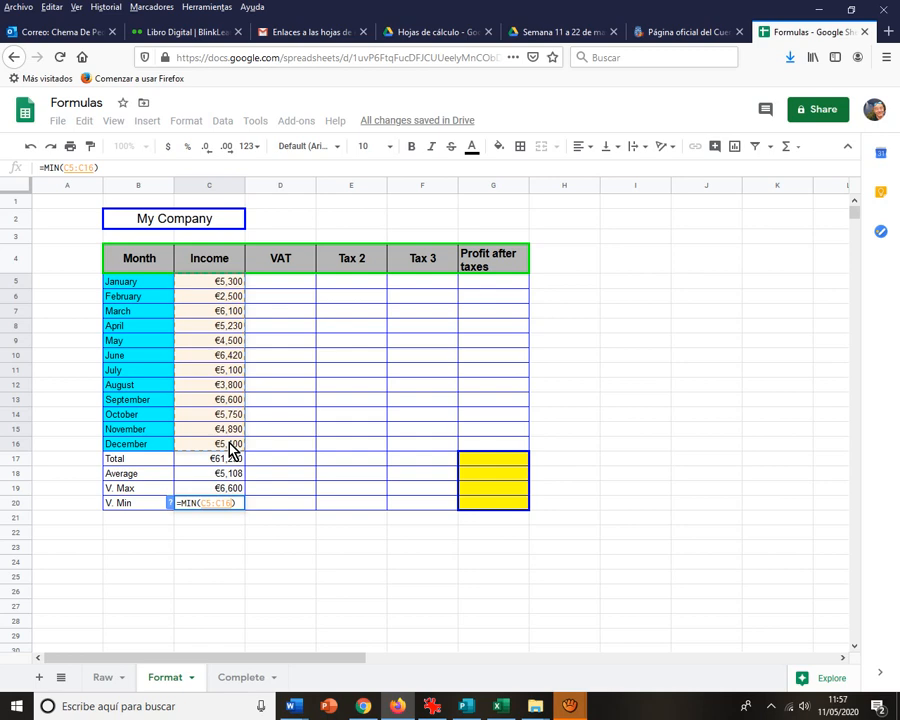
key("Return")
left_click(333, 535)
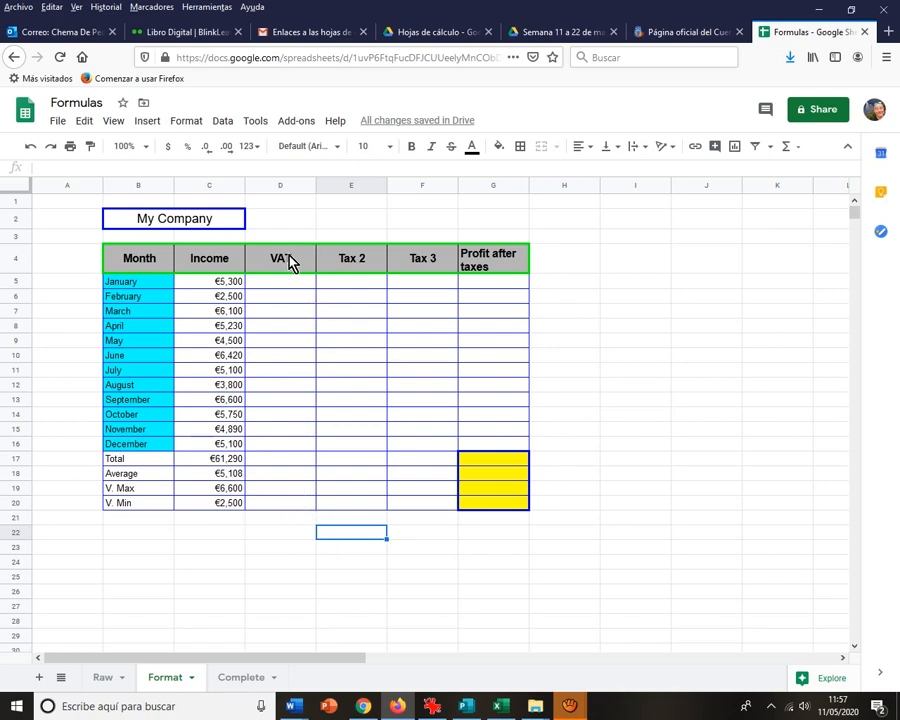
Check the tax rates above the column headers in the Complete sheet and return to the Format sheet
left_click(112, 680)
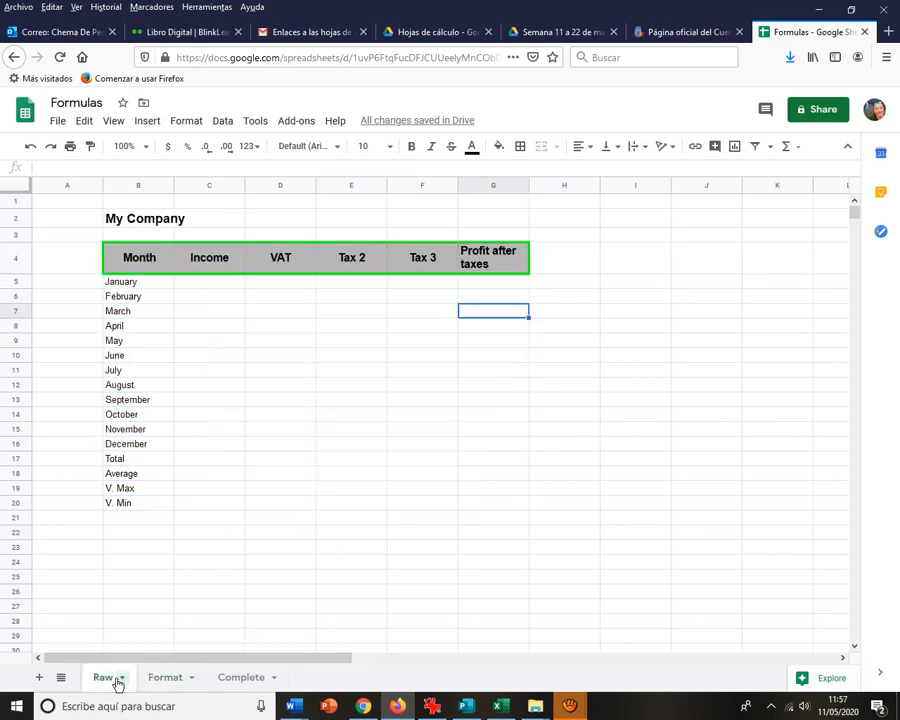
left_click(168, 680)
left_click(239, 680)
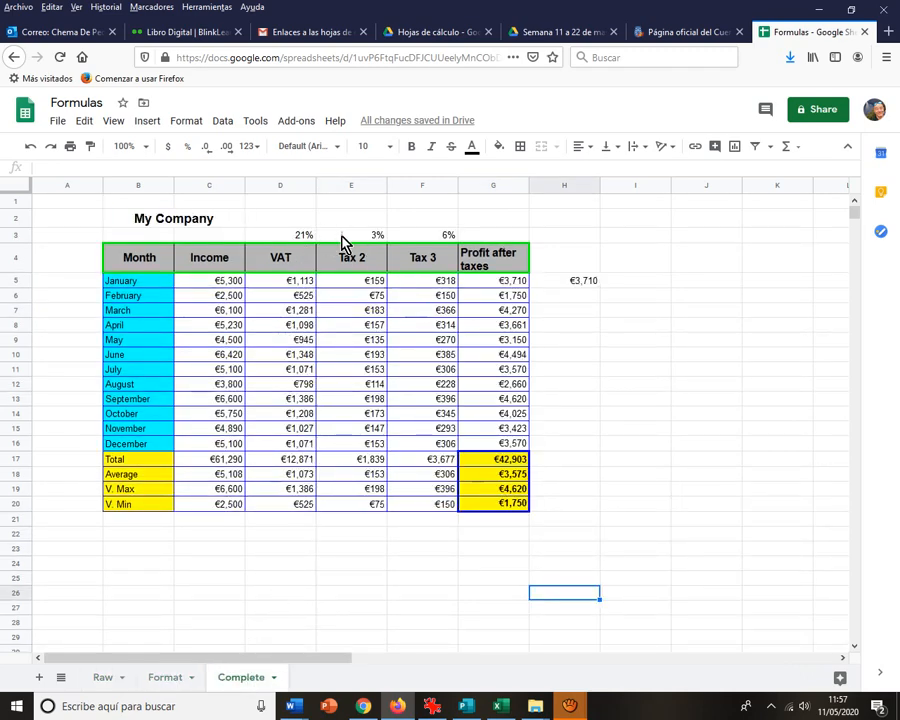
left_click(184, 675)
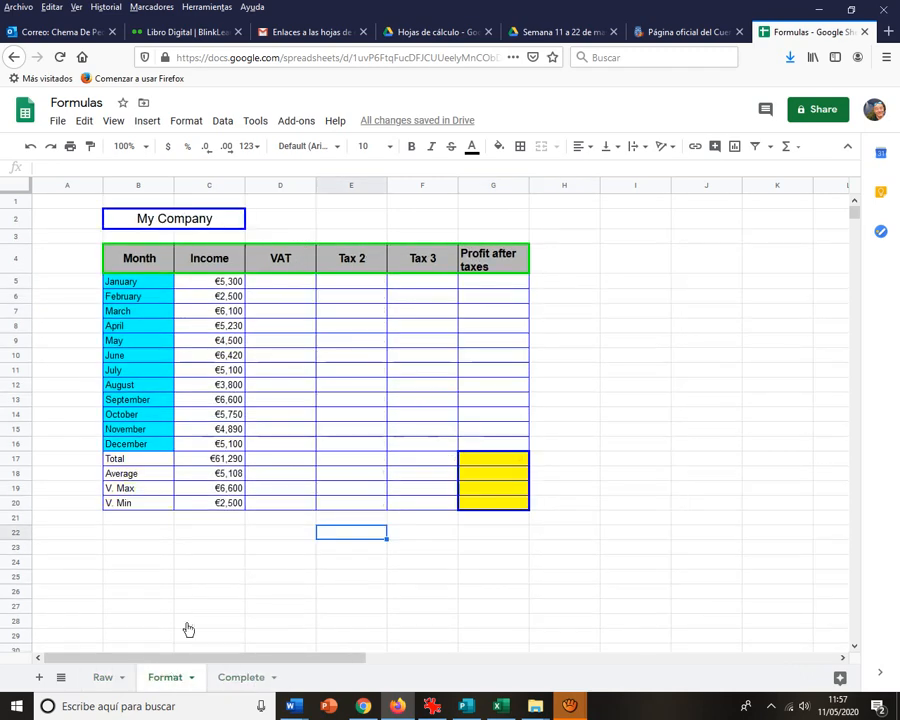
Enter the tax rates above the headers: 21% in D3 for VAT, 3% in E3 for Tax 2 and 6% in F3 for Tax 3
left_click(281, 235)
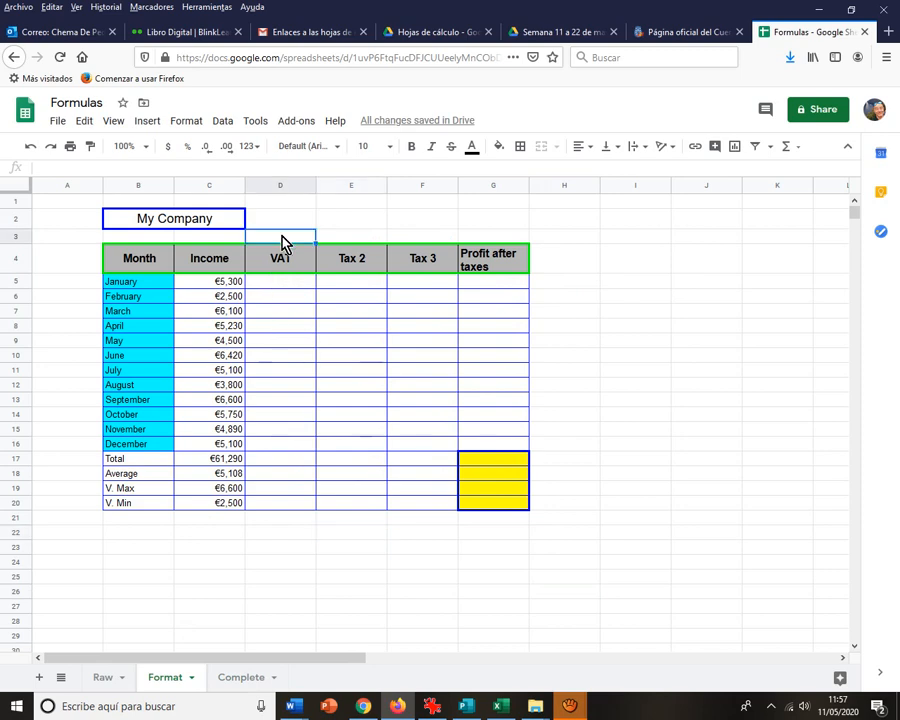
type("21%")
left_click(334, 240)
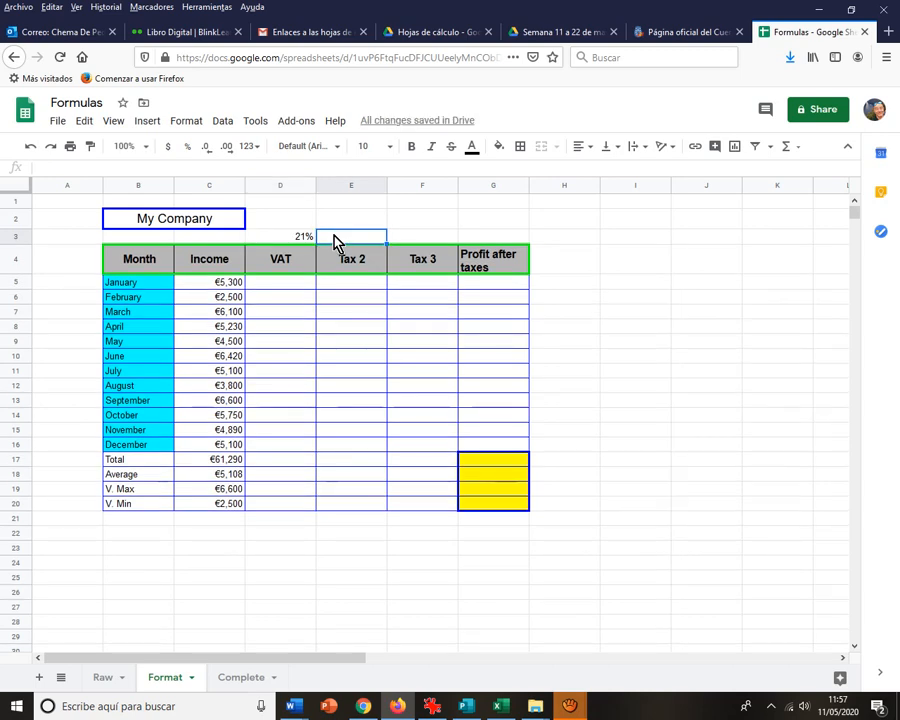
type("3%")
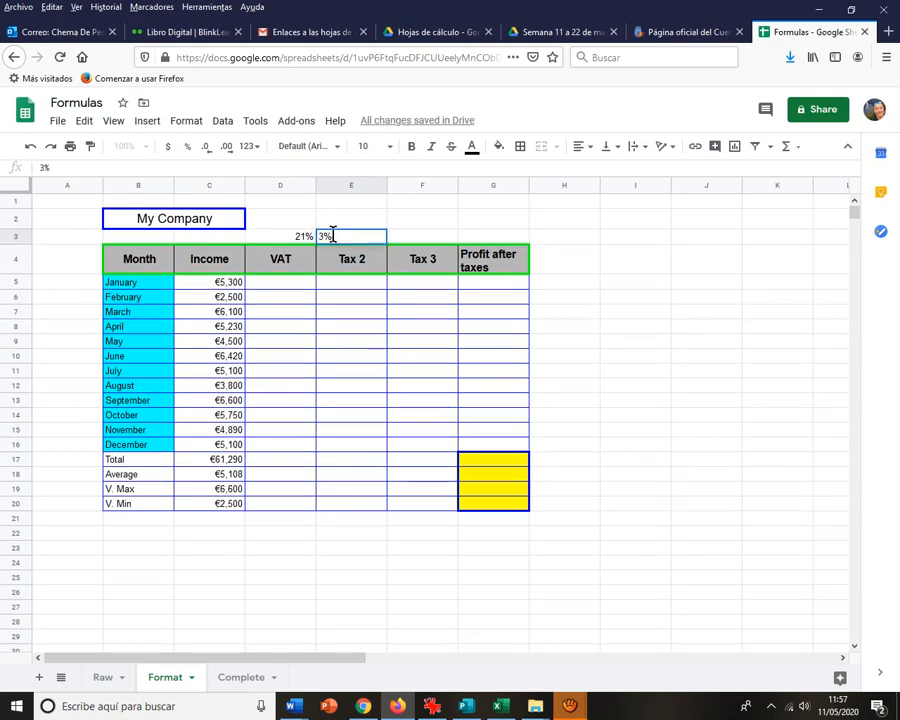
left_click(413, 237)
type("6&")
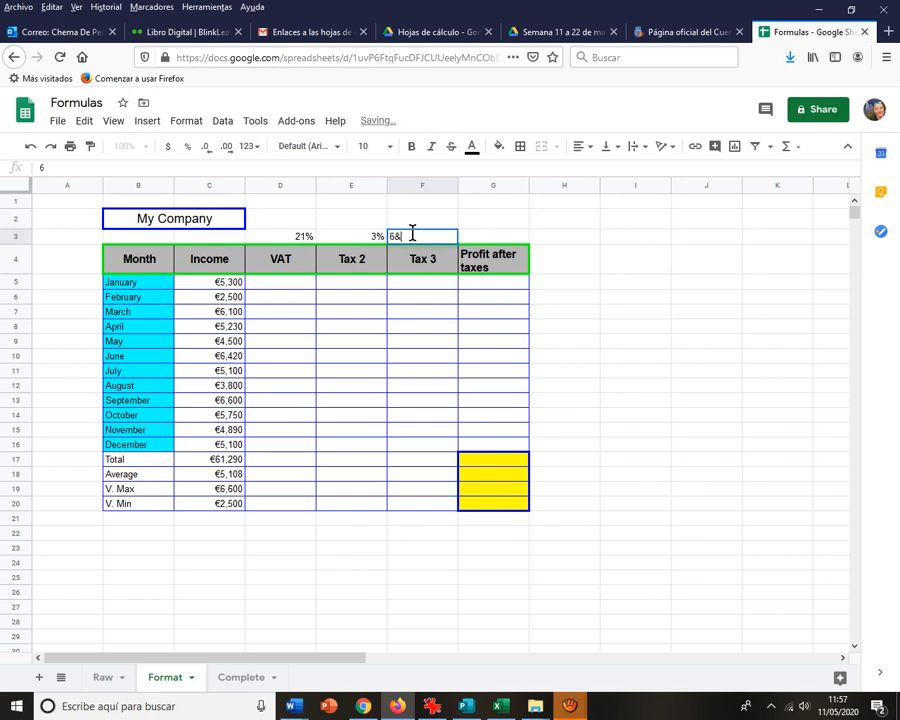
key("BackSpace")
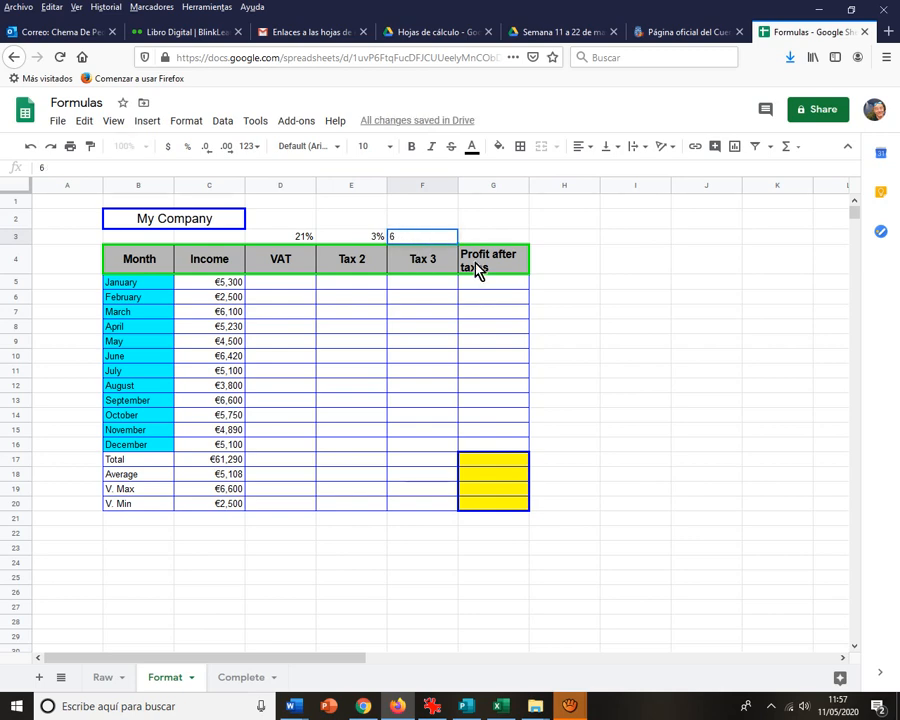
type("%")
left_click(676, 300)
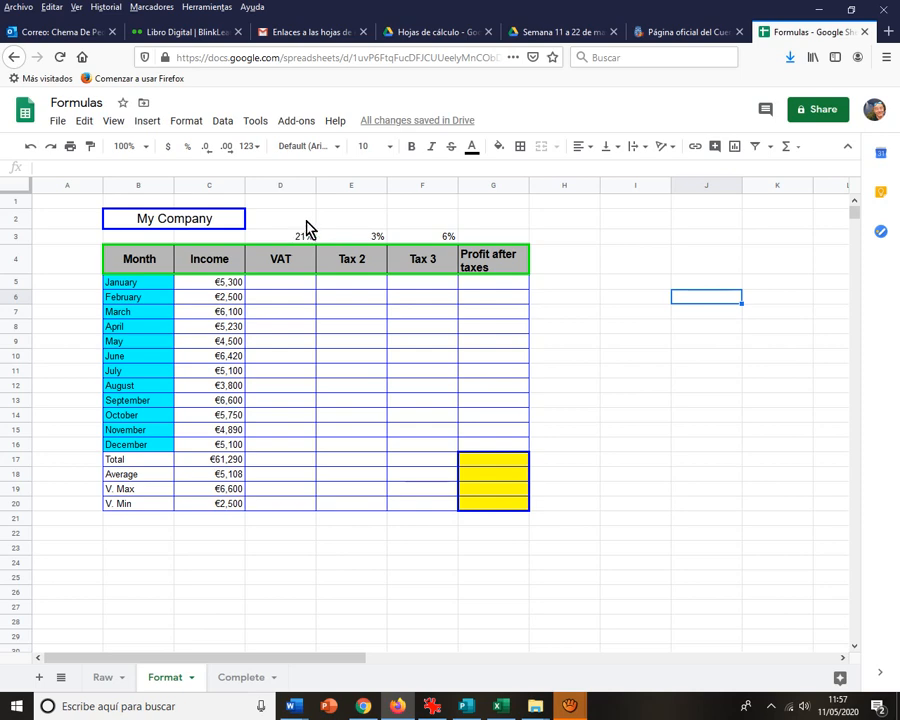
Calculate January's VAT in cell D5 with the formula =21/100*C5
left_click(291, 287)
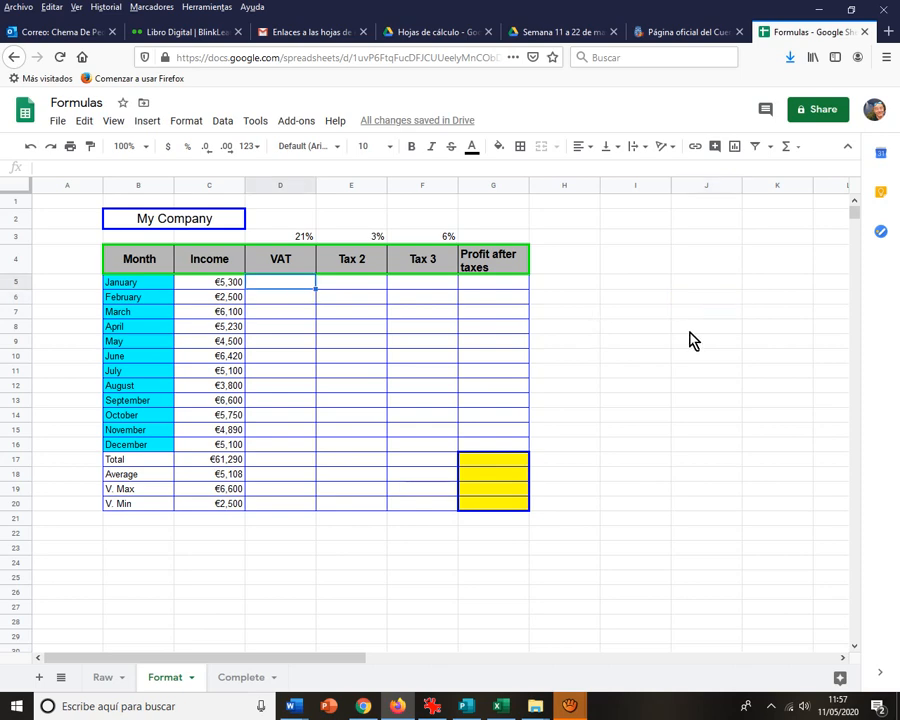
type("=")
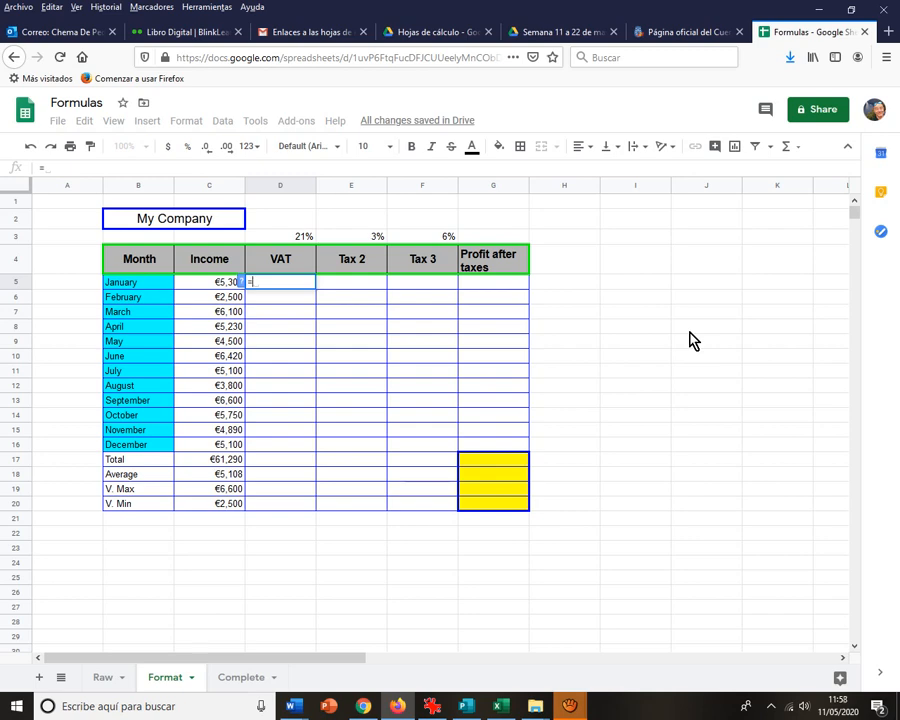
type("21")
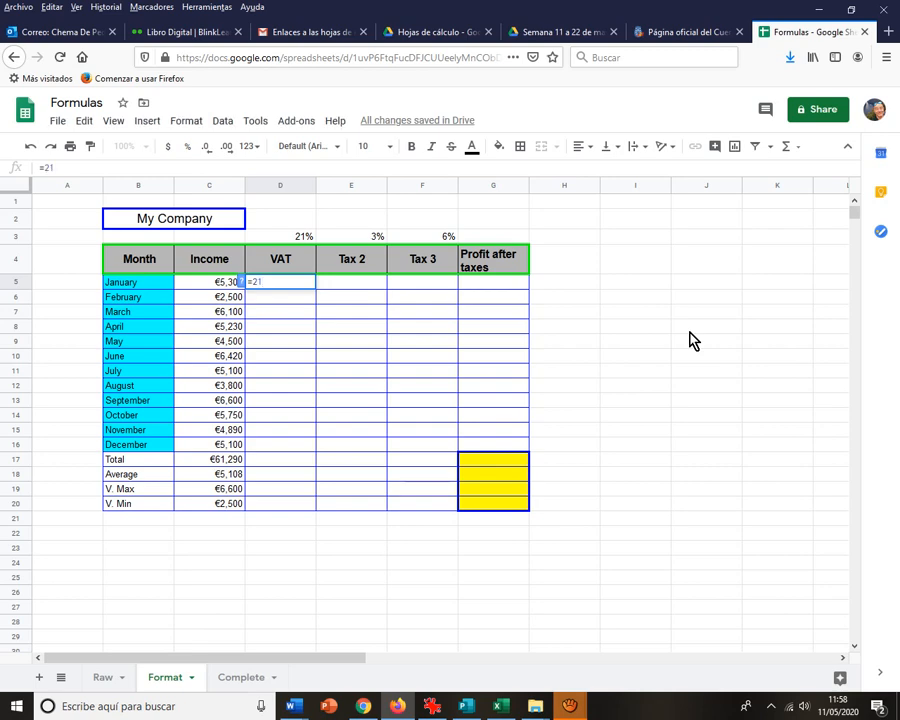
type("/100")
type("*")
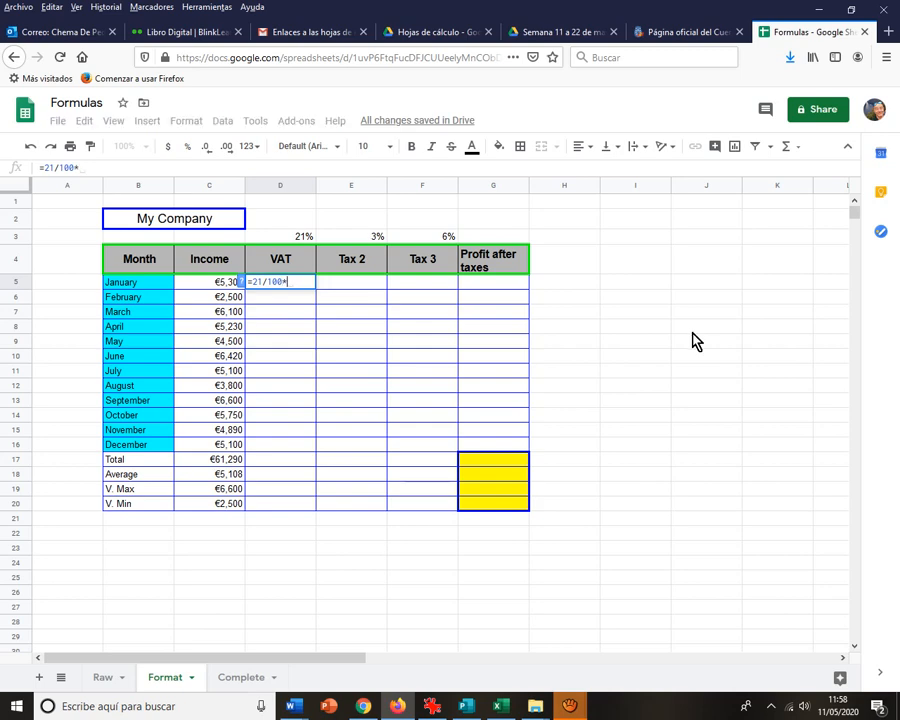
left_click(210, 285)
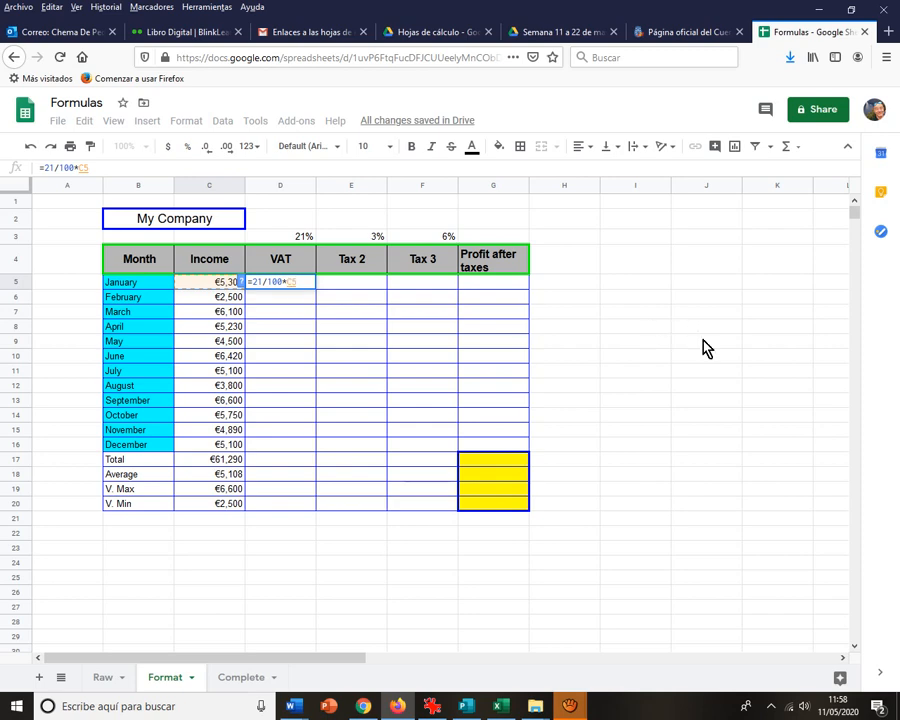
key("Return")
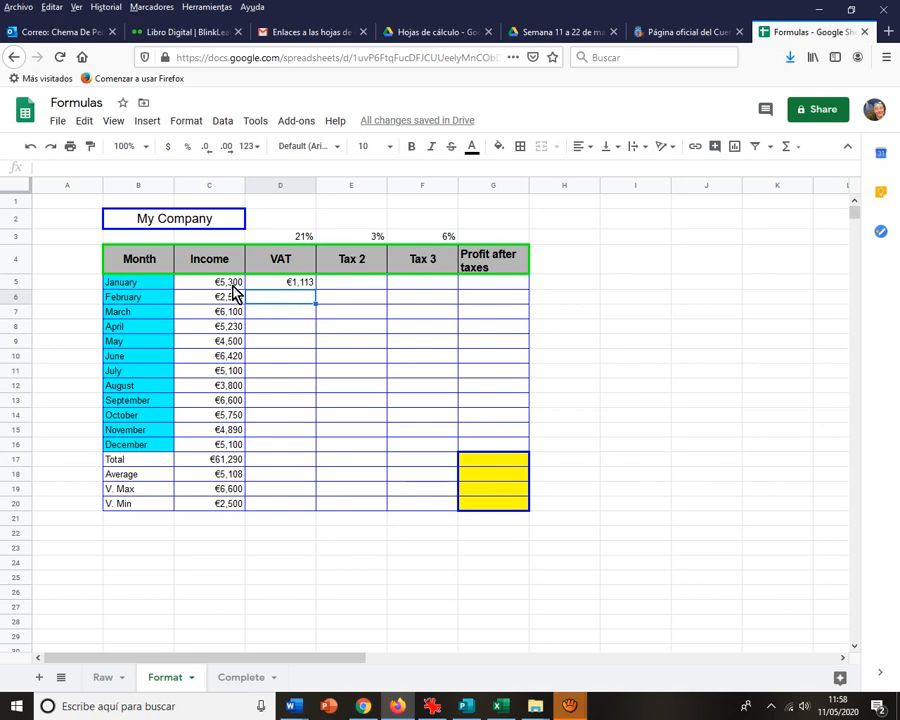
Calculate January's Tax 2 in cell E5 with the formula =0.03*C5
left_click(340, 289)
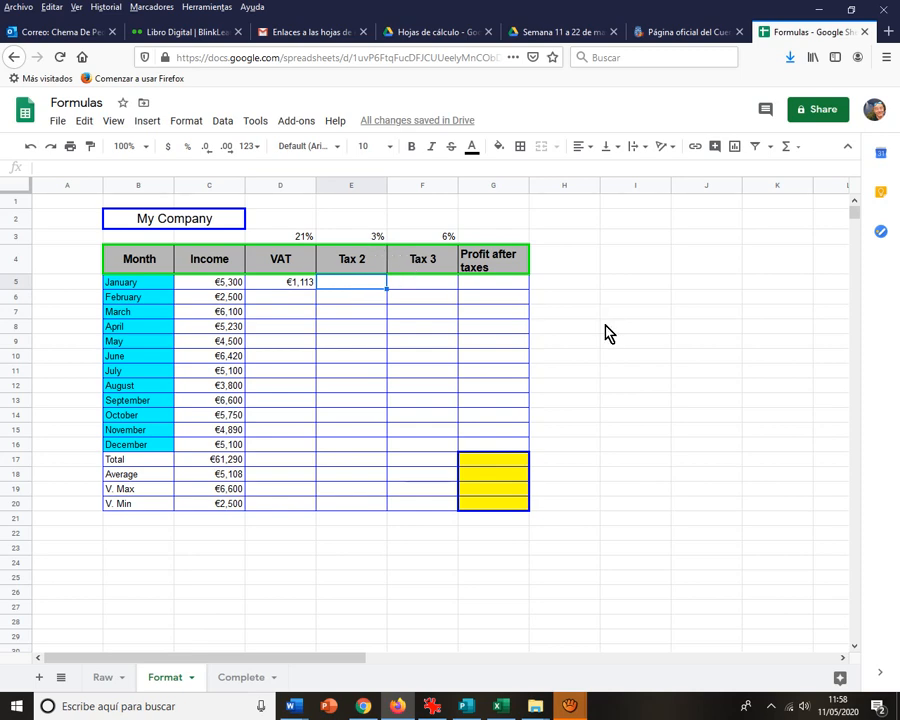
type("=")
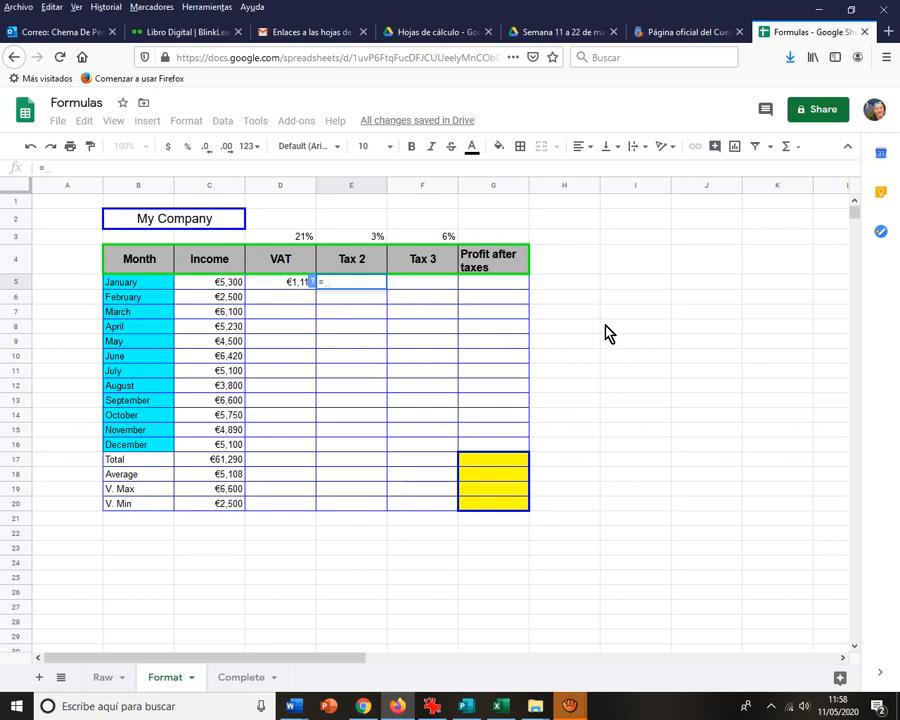
type("(")
type(".03")
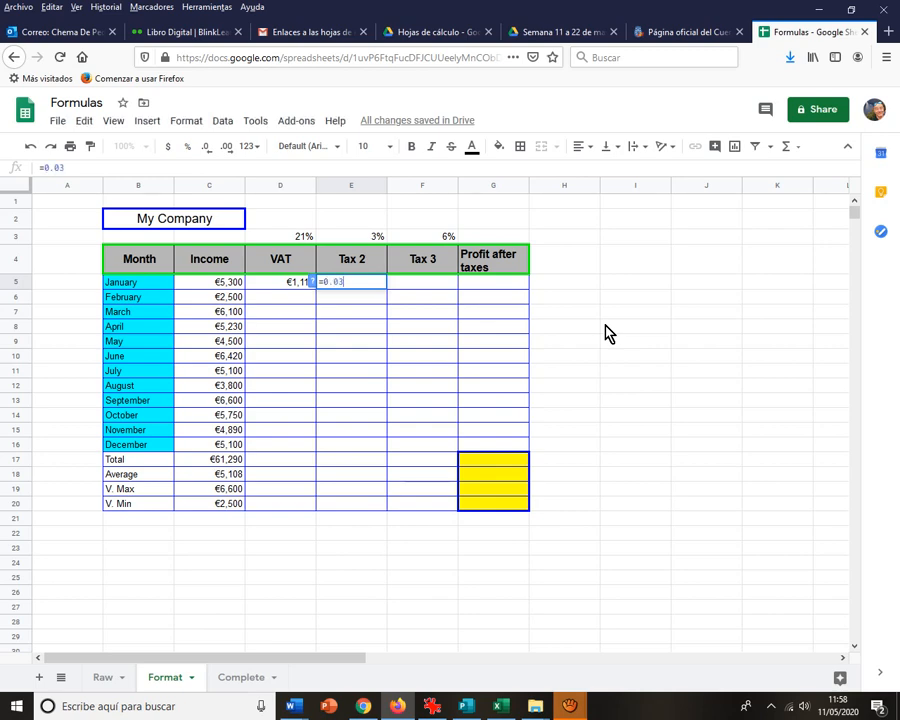
type("*")
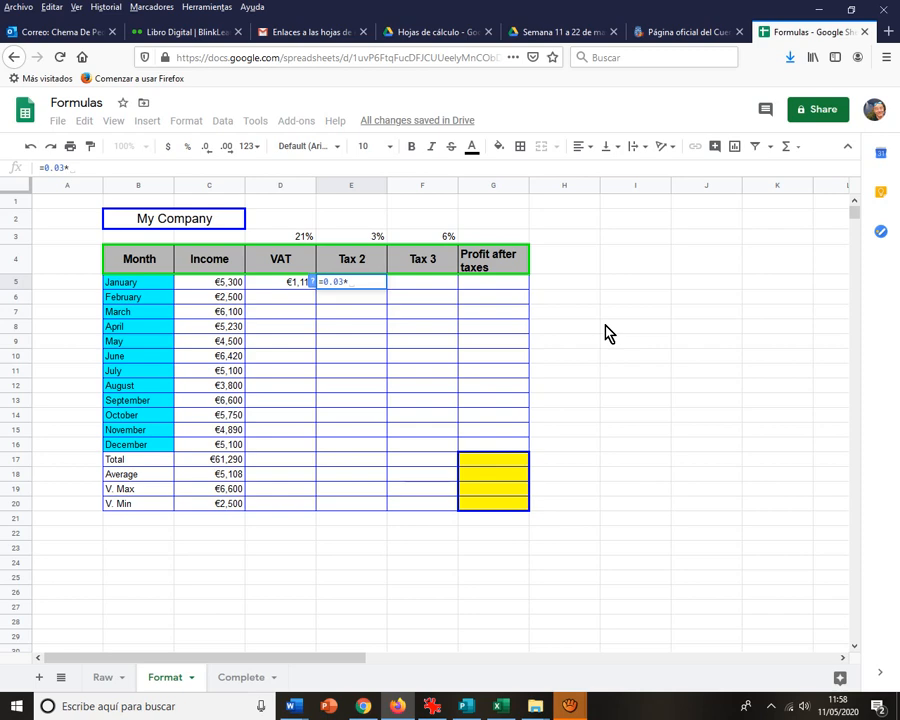
left_click(222, 289)
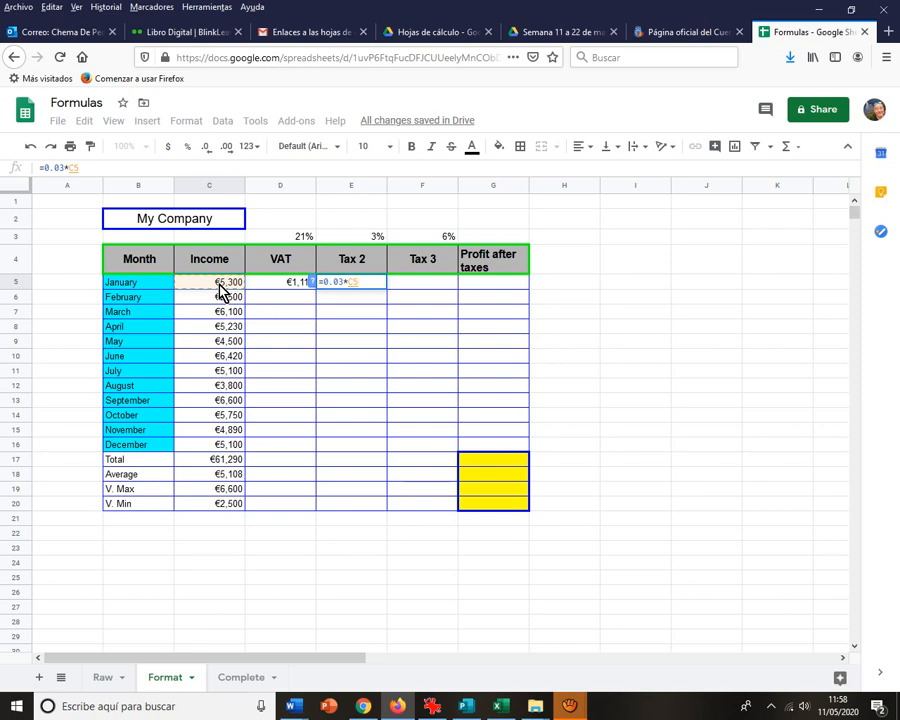
key("Return")
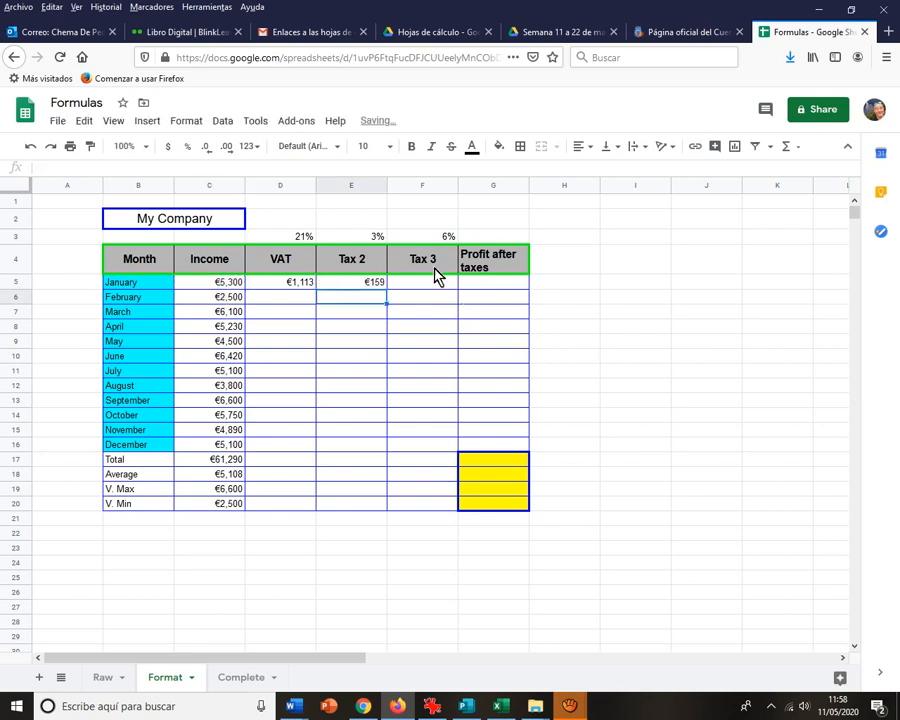
Calculate January's Tax 3 in cell F5 with the formula =0.06*C5
left_click(426, 284)
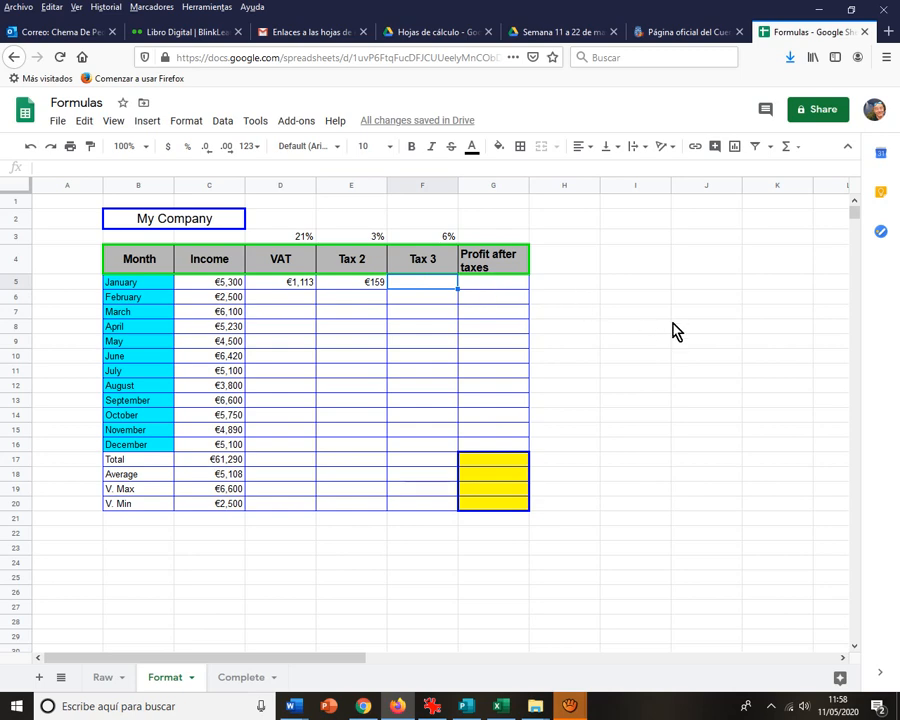
type("=")
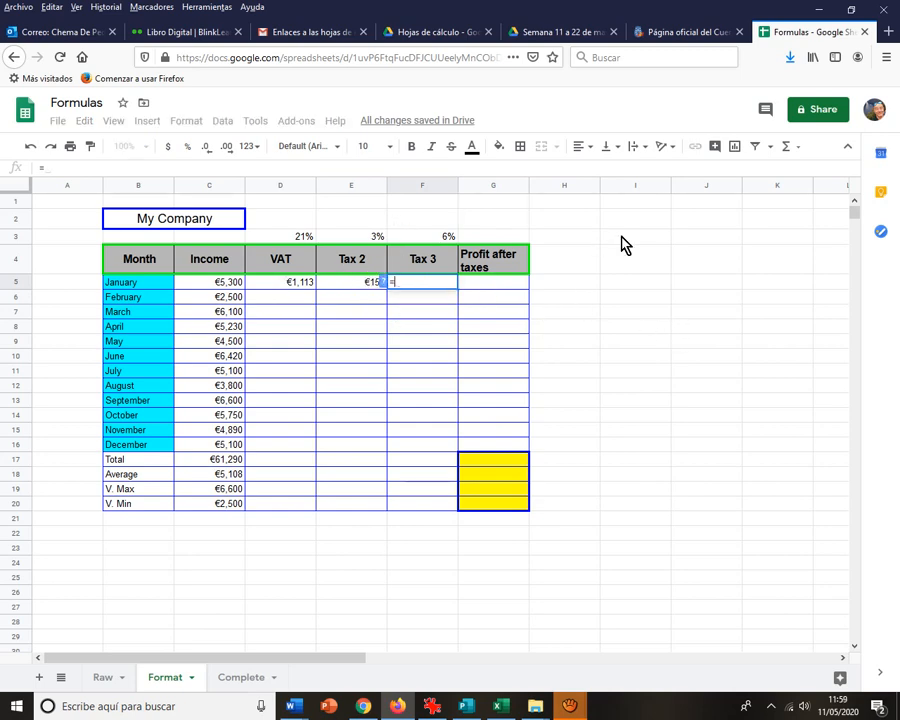
type("0.06")
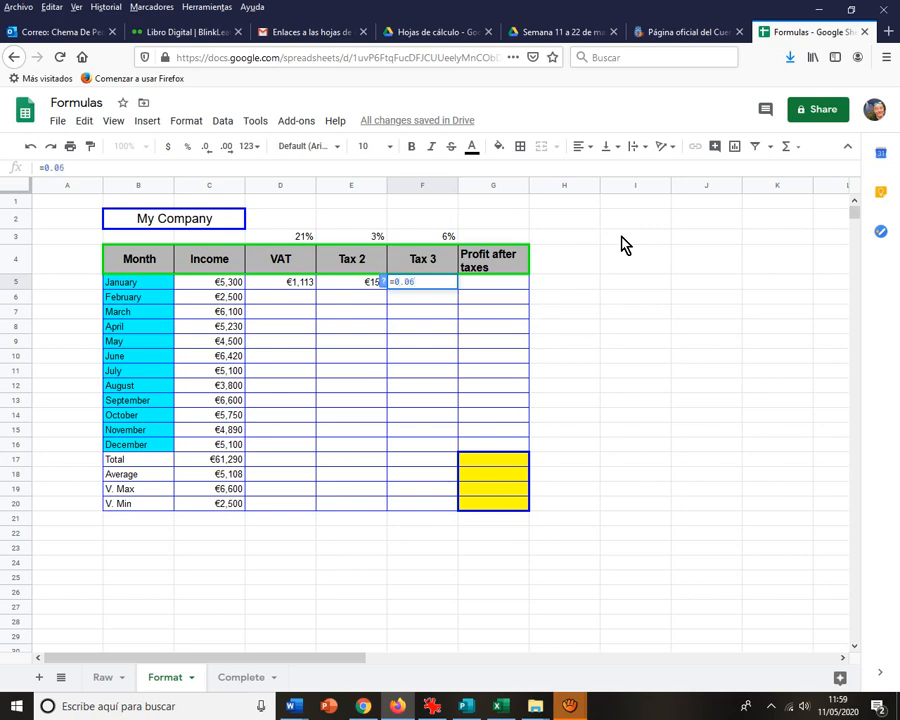
left_click(228, 287)
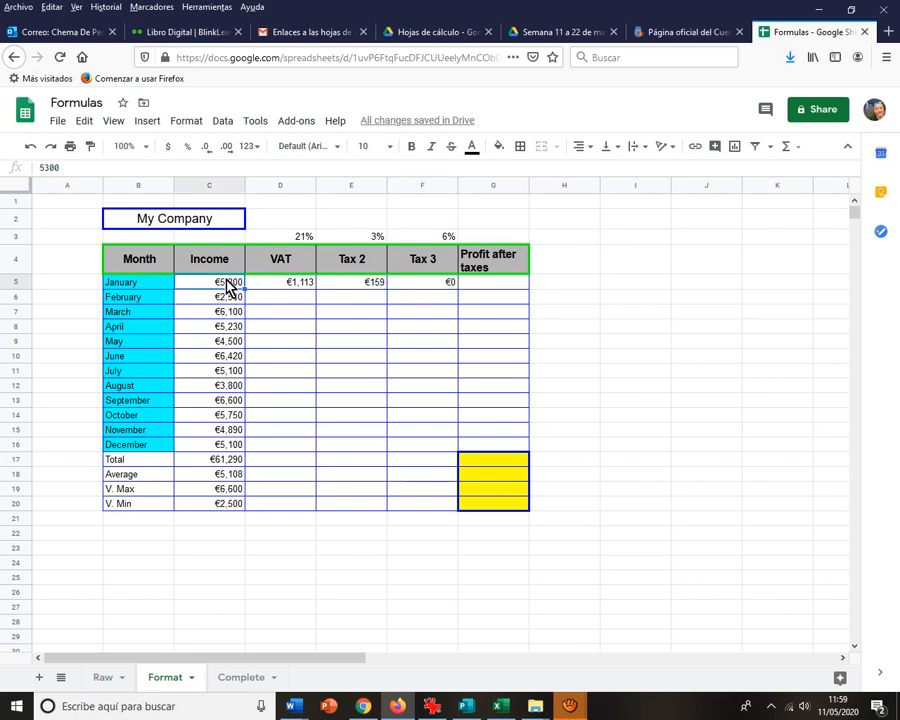
left_click(449, 286)
left_click(94, 166)
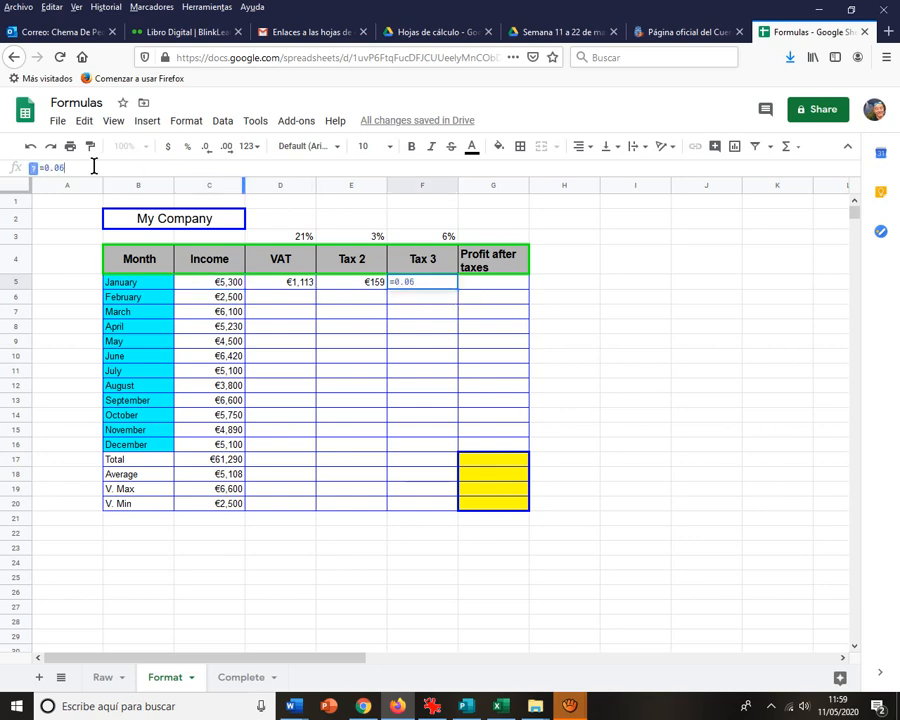
type("*")
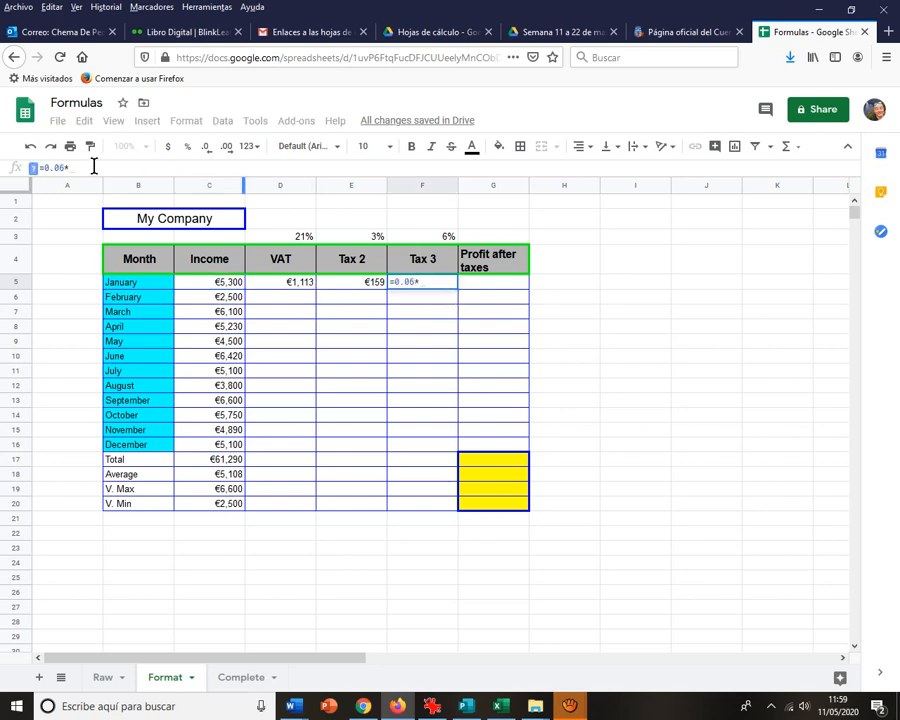
left_click(207, 288)
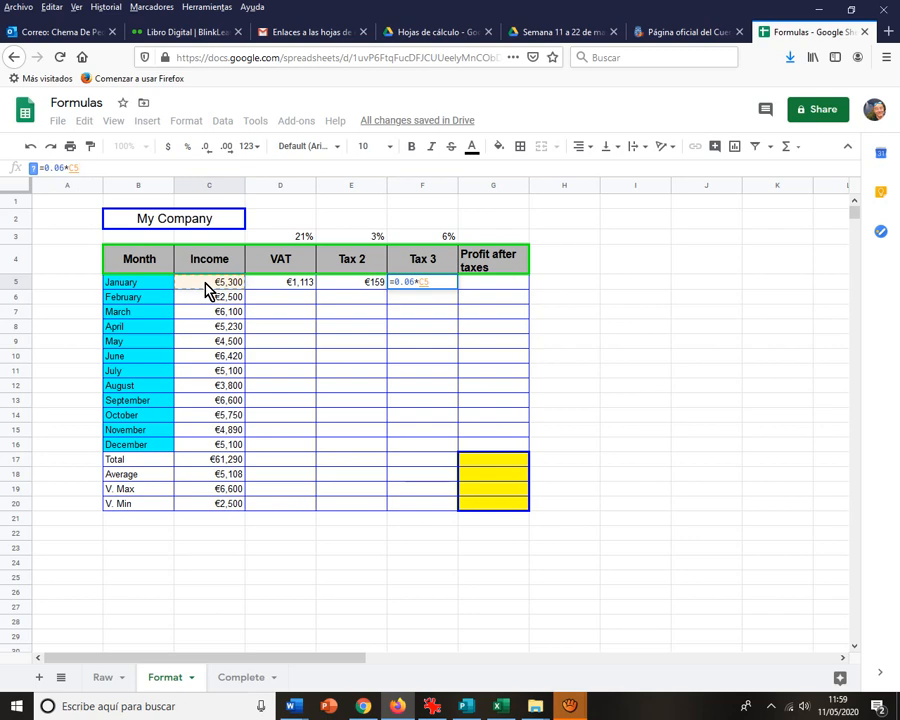
key("Return")
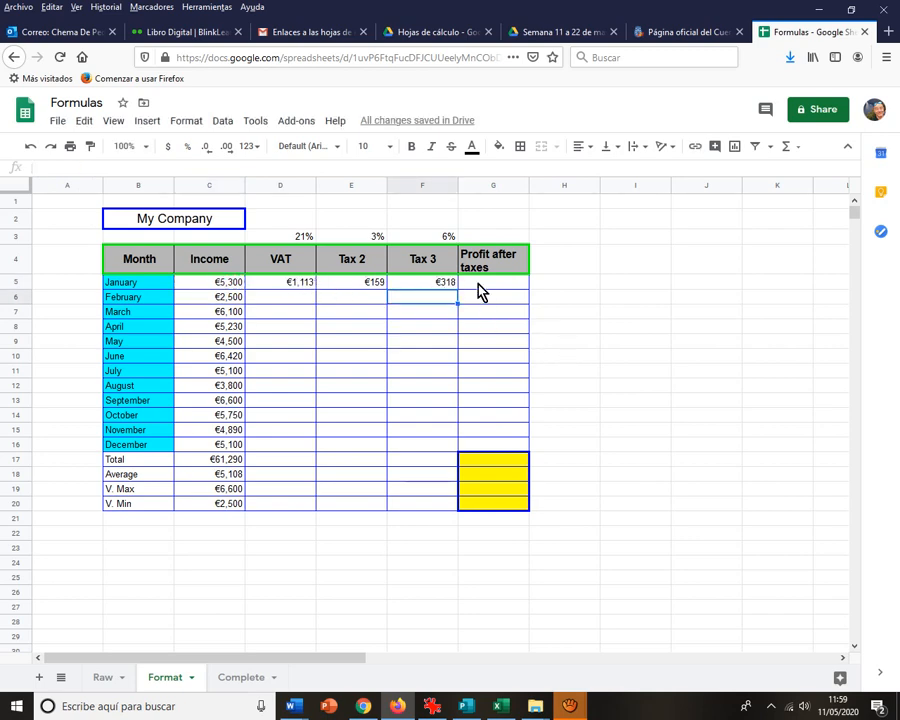
Calculate January's profit after taxes in cell G5 with the formula =C5-D5-E5-F5
left_click(480, 283)
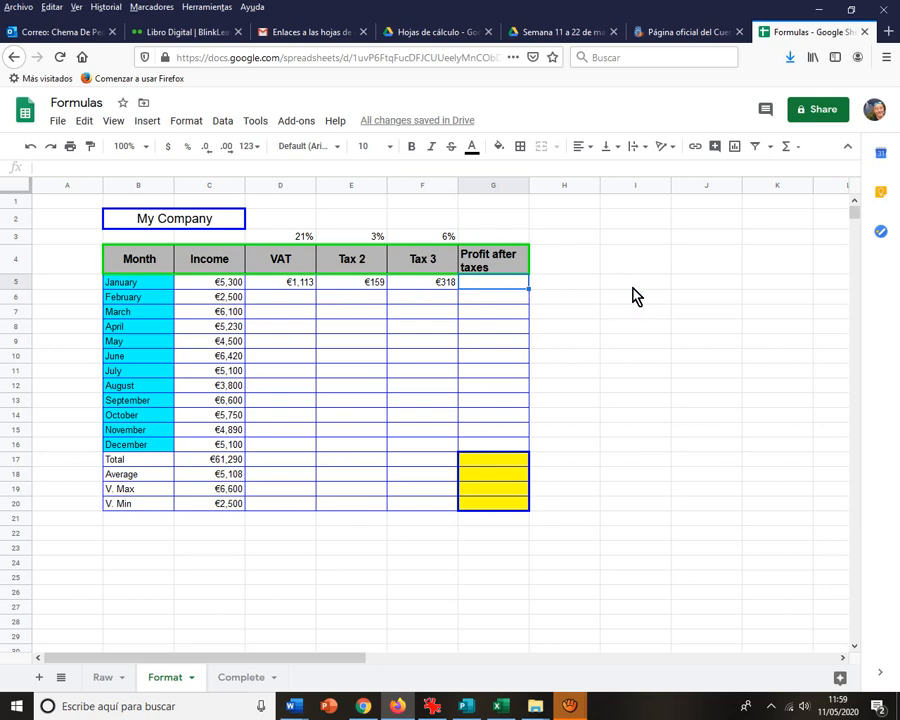
type("=")
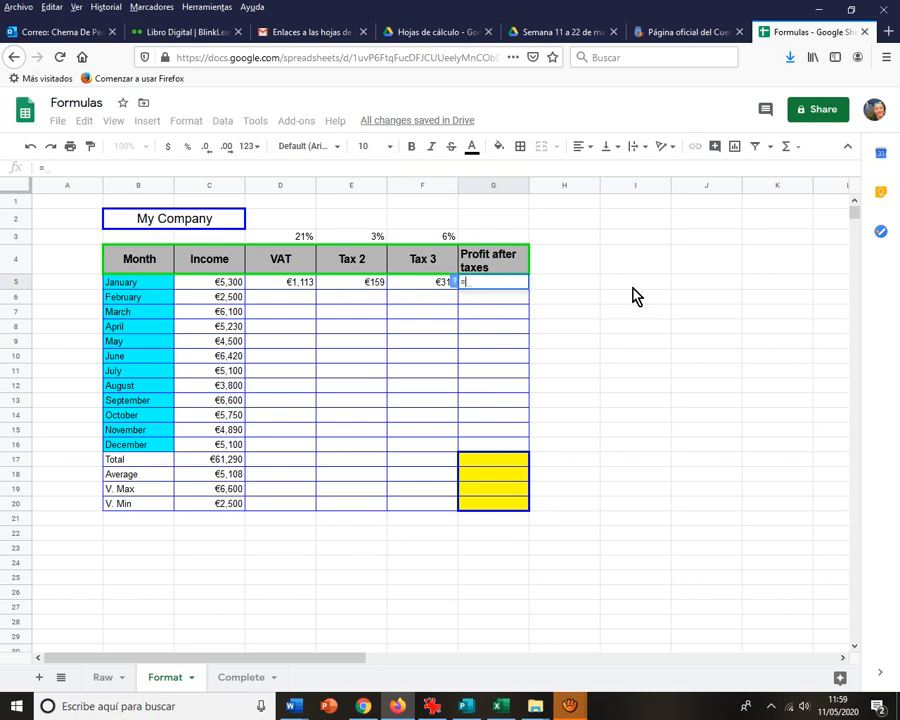
left_click(229, 287)
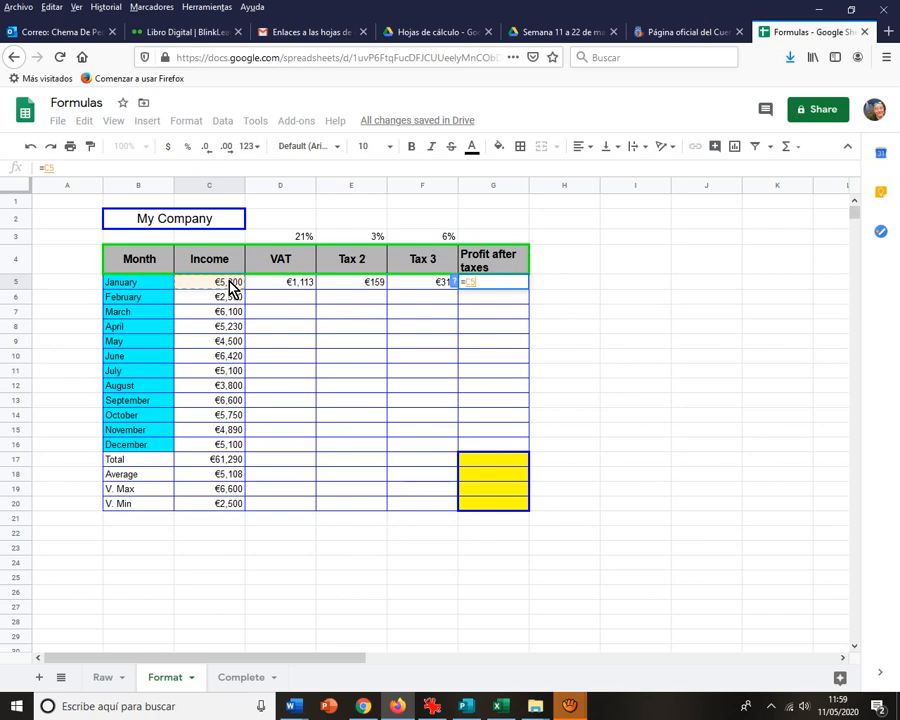
type("-")
left_click(284, 288)
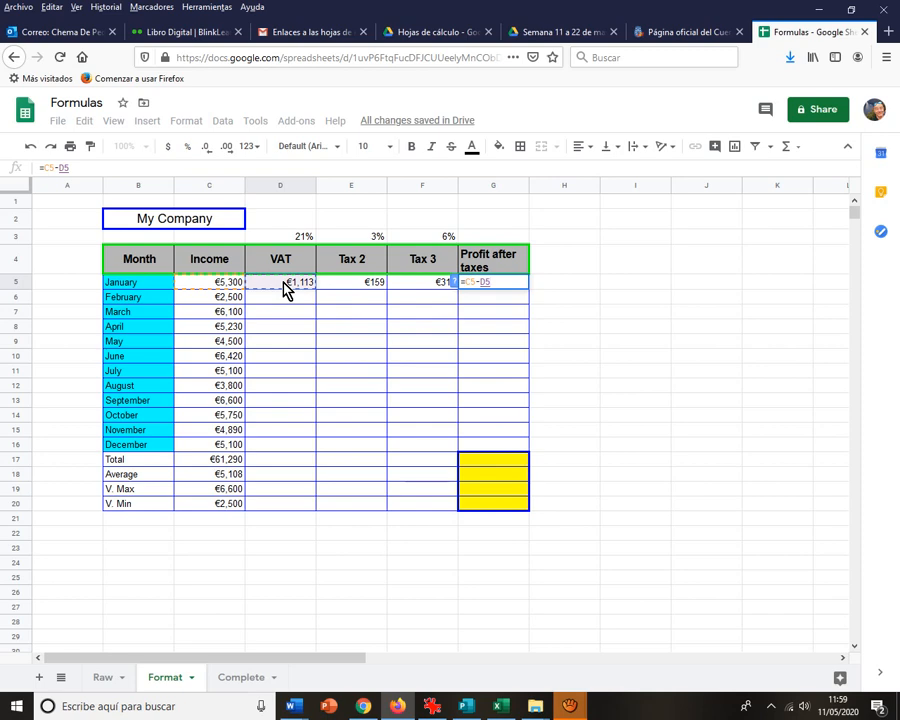
type("-")
left_click(352, 290)
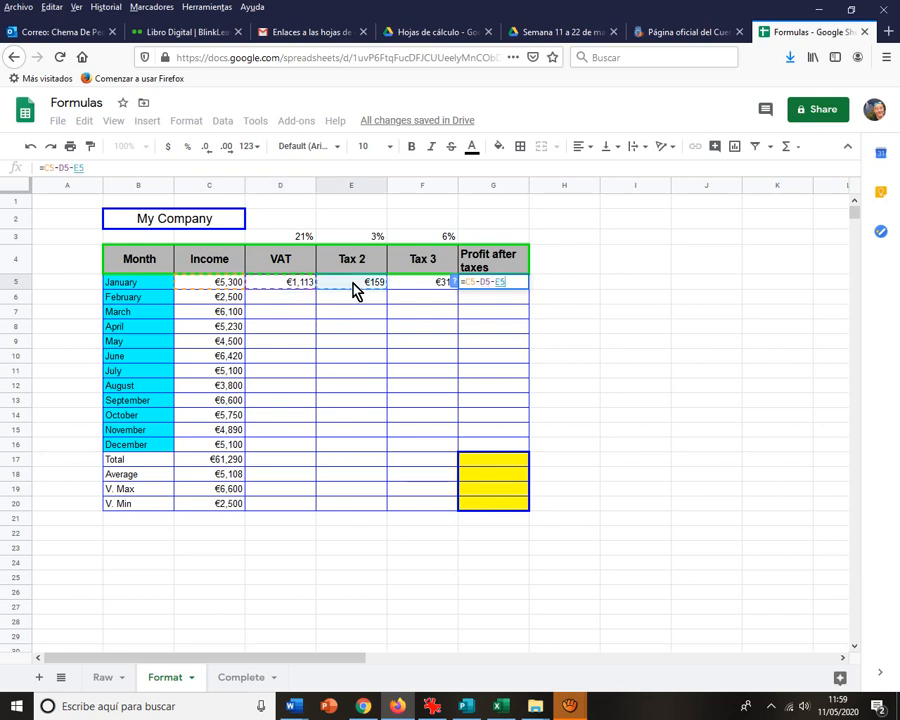
type("-")
left_click(393, 285)
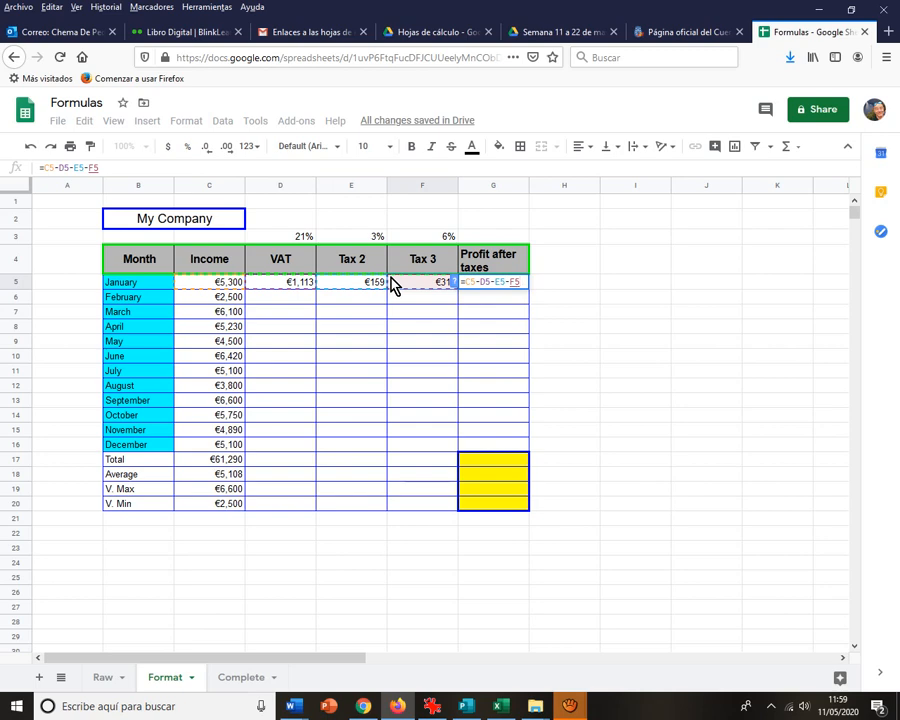
key("Return")
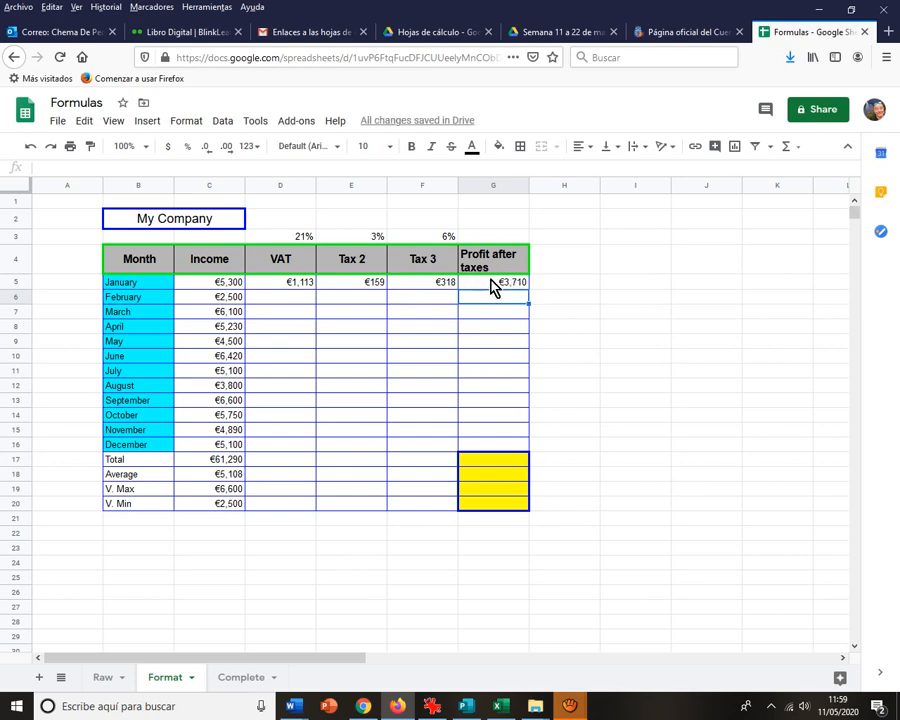
Enter the alternative profit formula =C5*0.7 in cell H5, beside January's profit after taxes, and select that cell
left_click(557, 284)
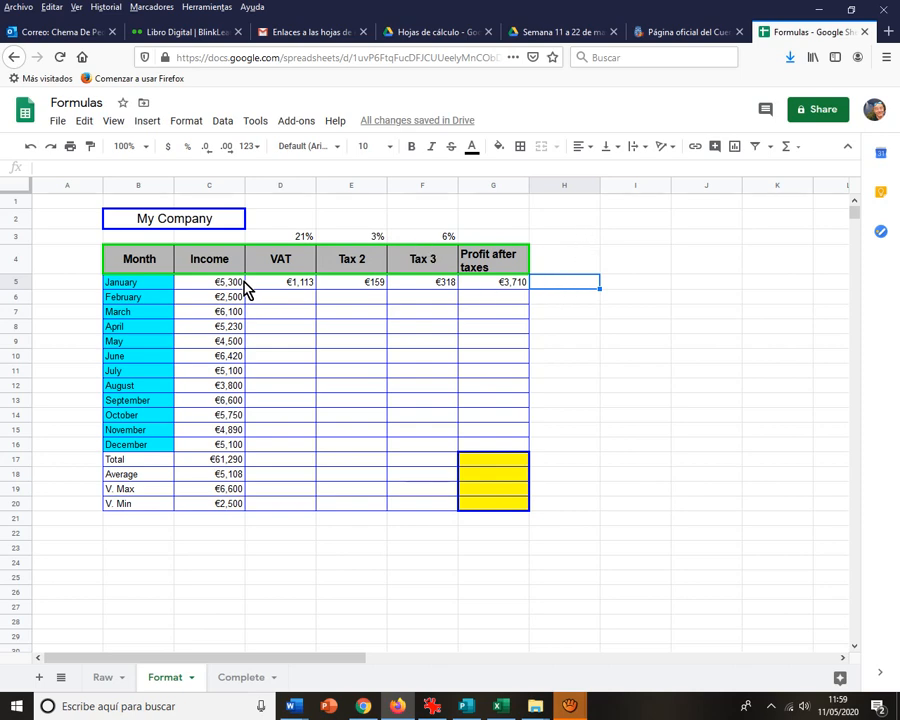
type("=")
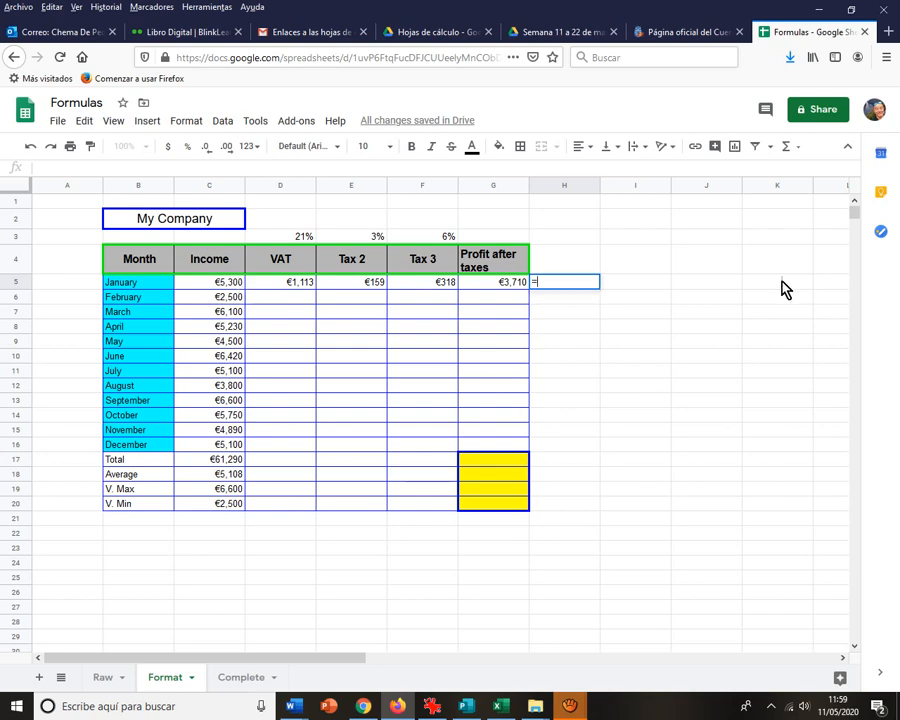
left_click(230, 283)
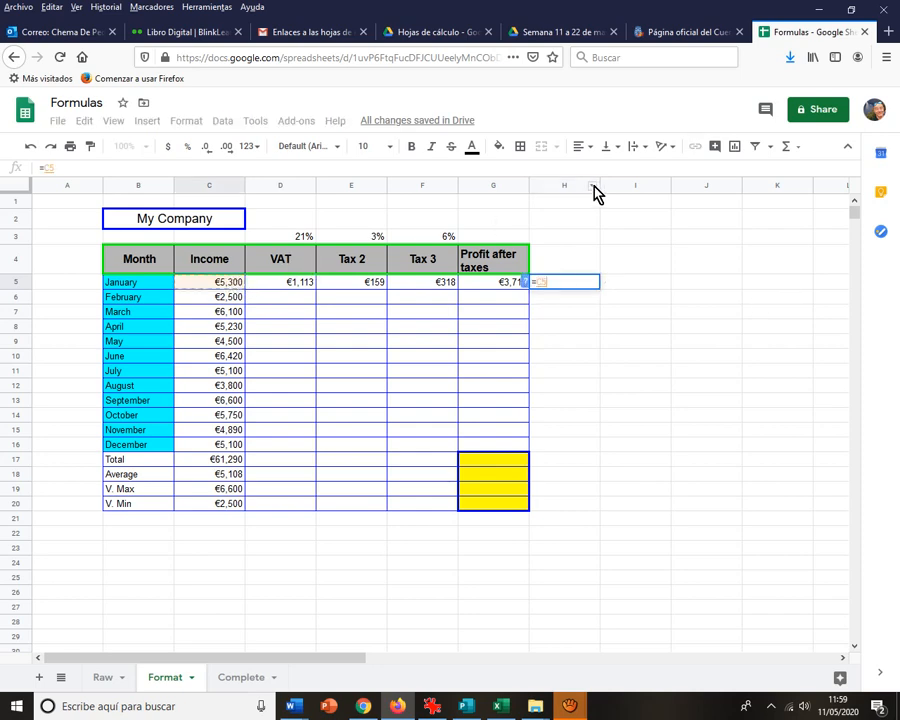
type("*")
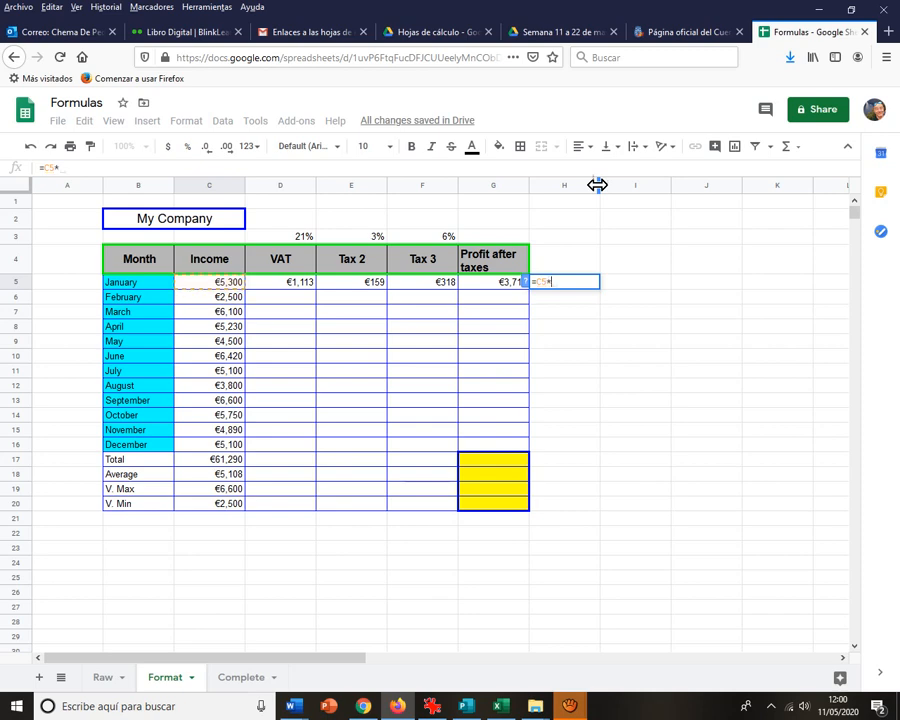
type("0.7")
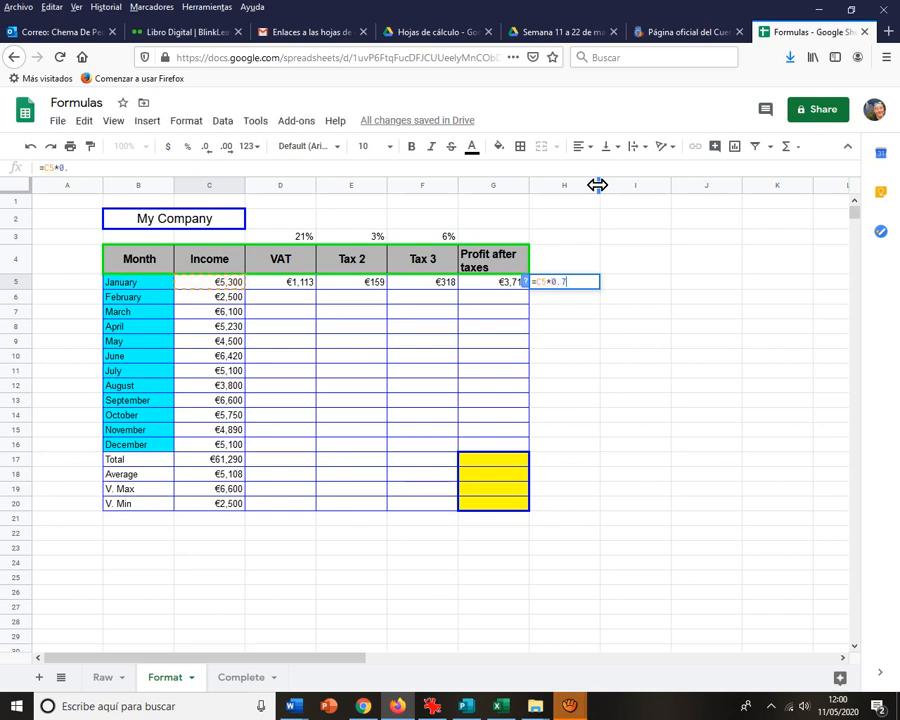
key("Return")
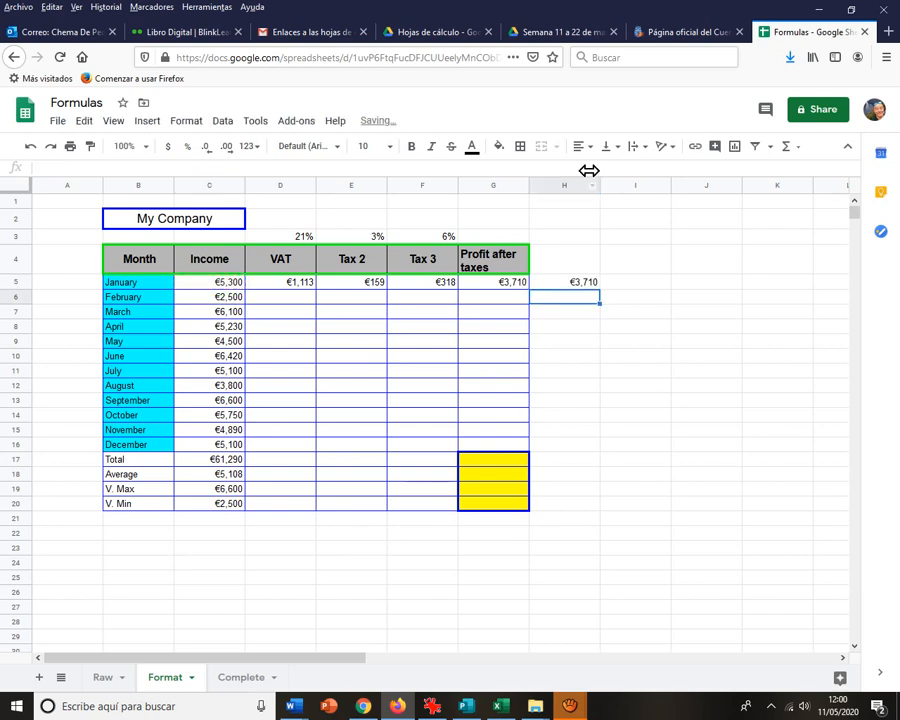
left_click(574, 282)
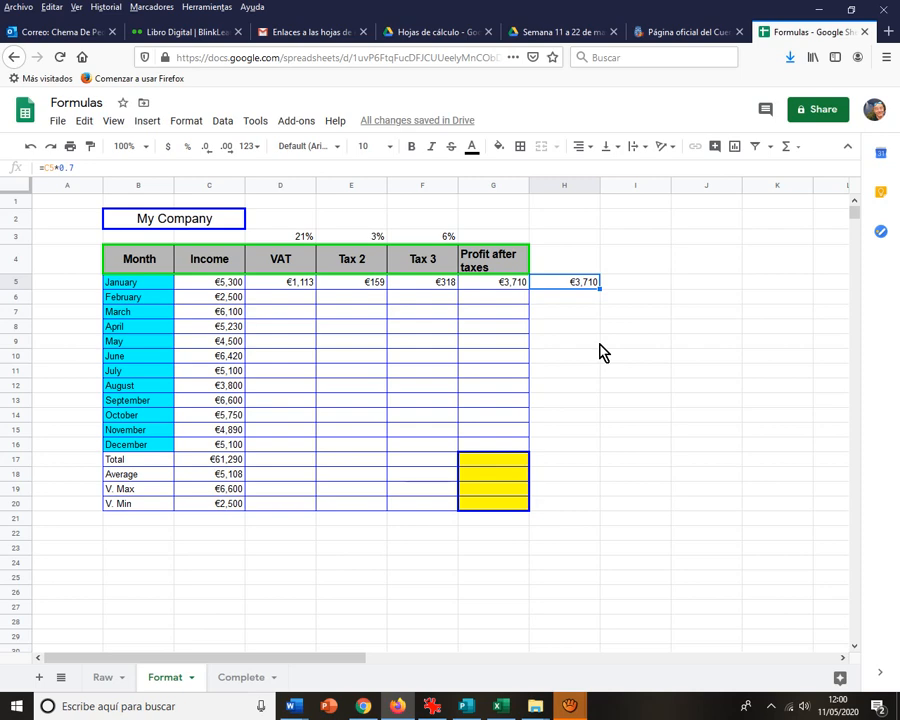
Copy January's VAT, Tax 2, Tax 3 and profit formulas in D5:G5 down through December in row 16
left_click(294, 286)
left_click_drag(294, 286, 476, 290)
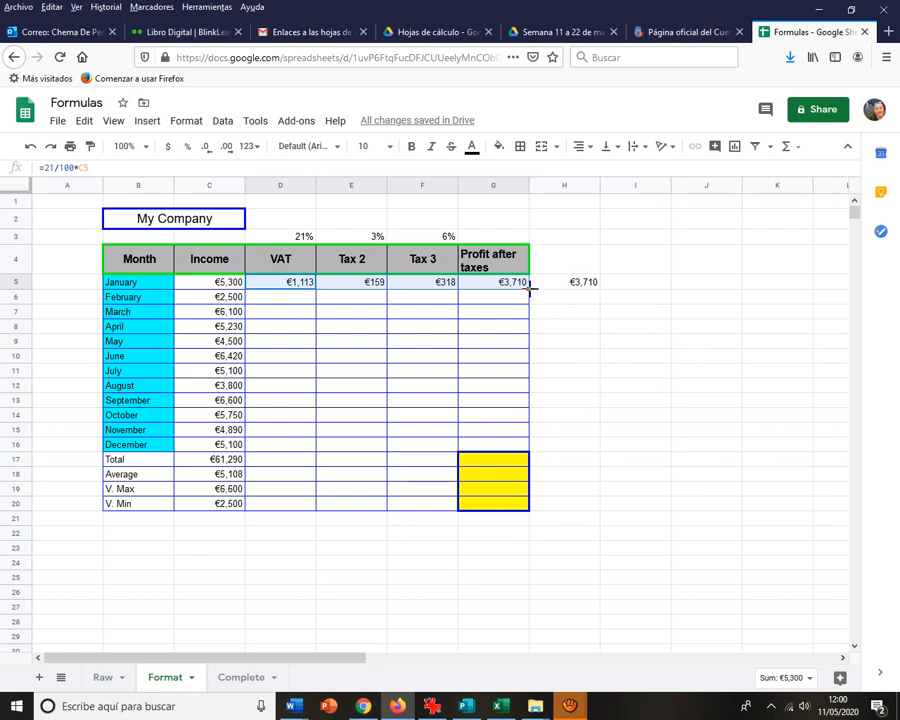
left_click_drag(530, 289, 532, 449)
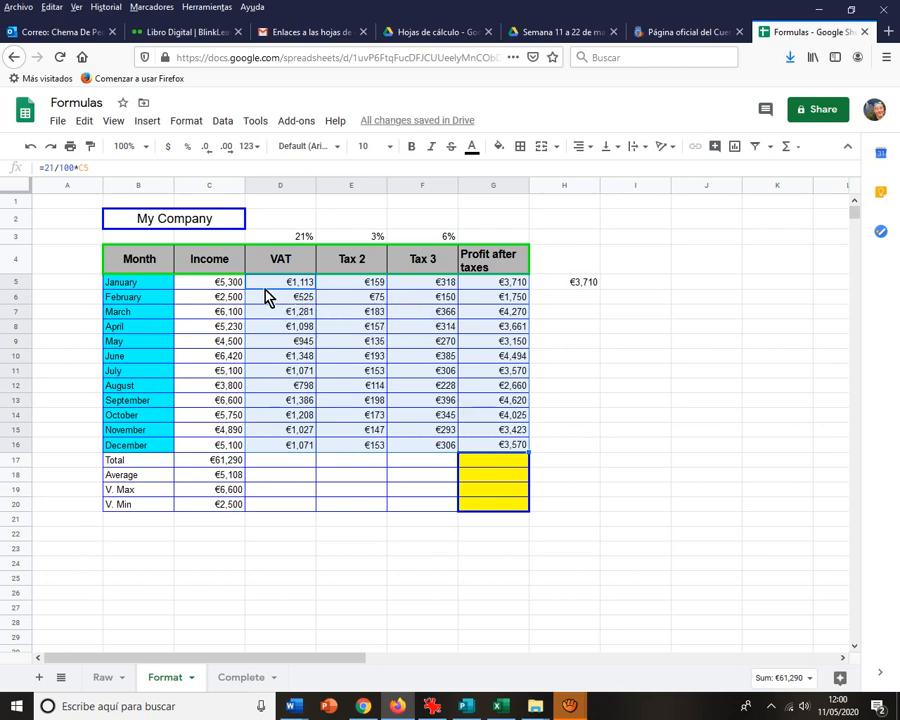
left_click(455, 317)
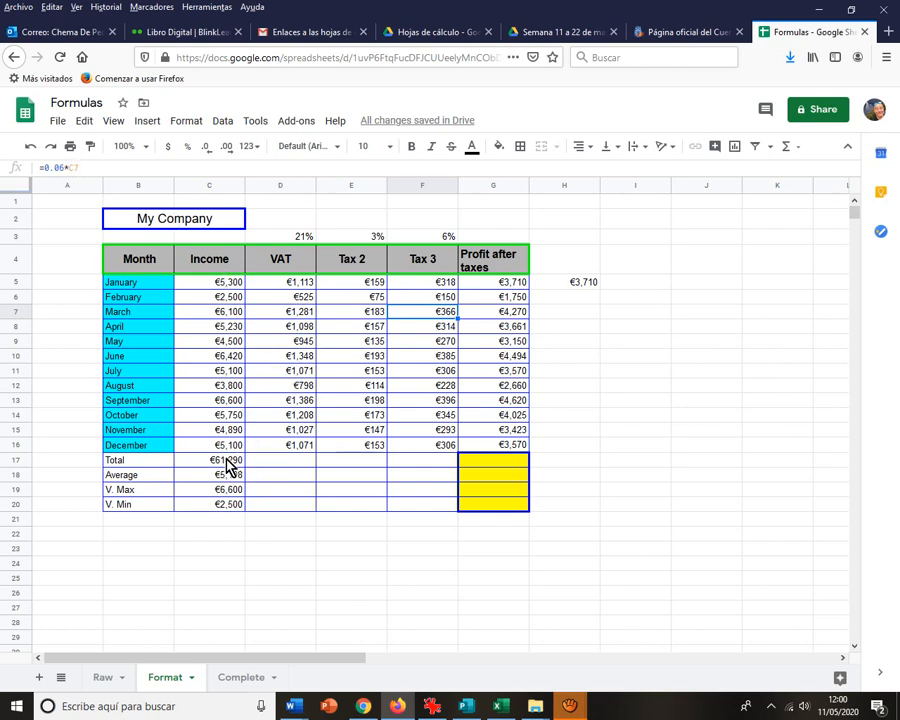
Copy the Income column's Total, Average, V. Max and V. Min formulas in C17:C20 across to column G
left_click_drag(227, 460, 519, 507)
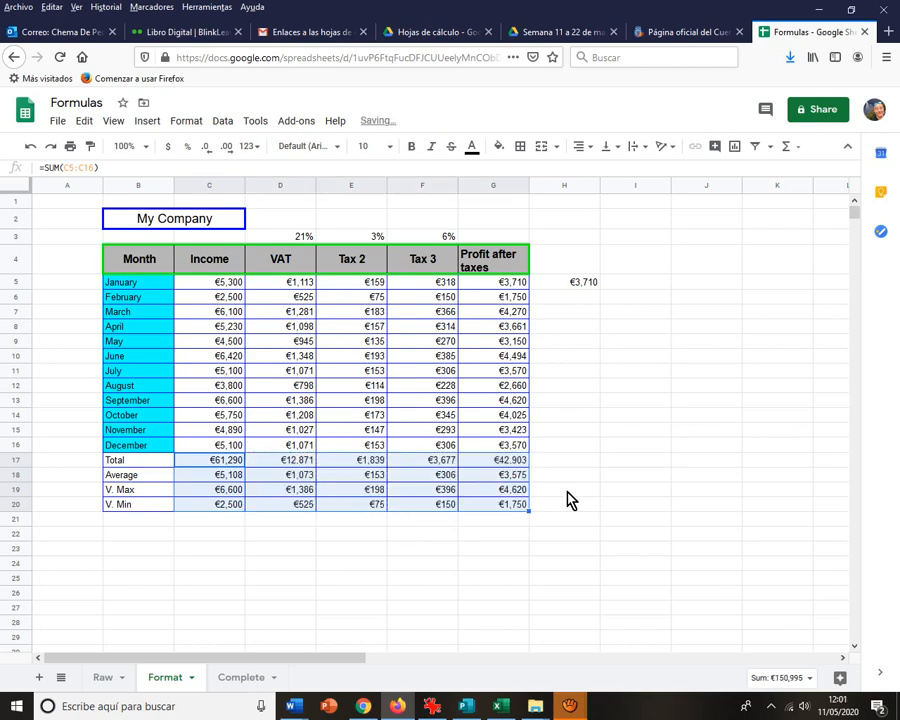
left_click(567, 491)
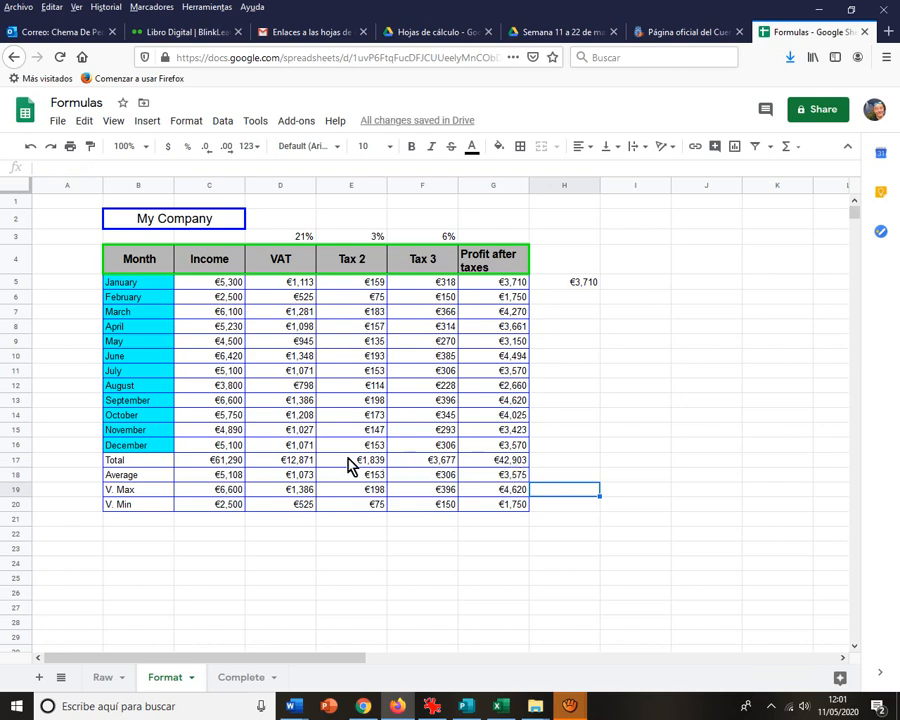
left_click_drag(518, 463, 520, 508)
left_click(498, 146)
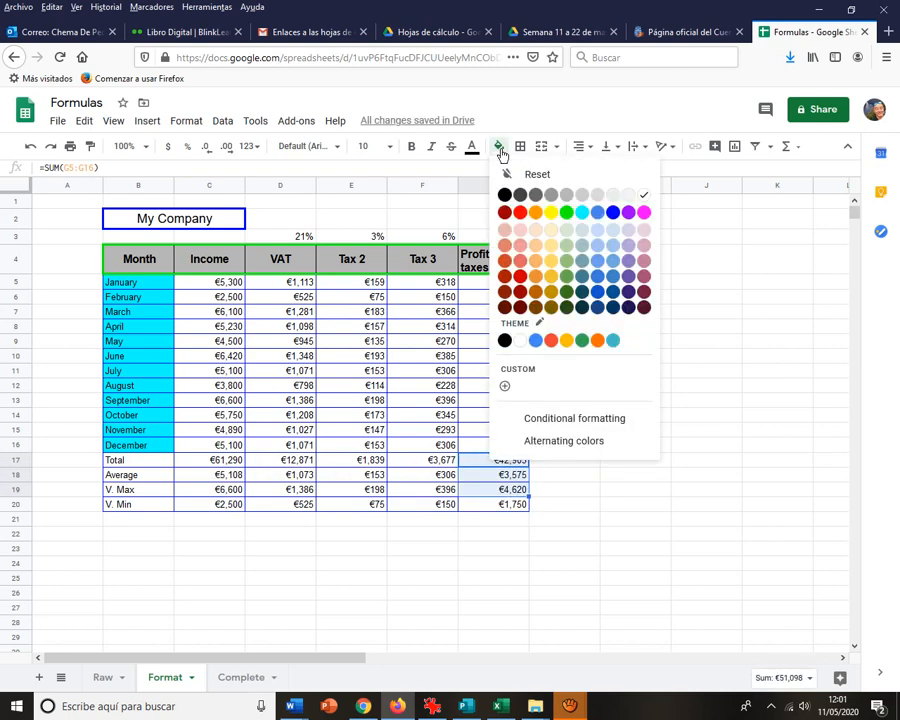
left_click(554, 214)
left_click(520, 146)
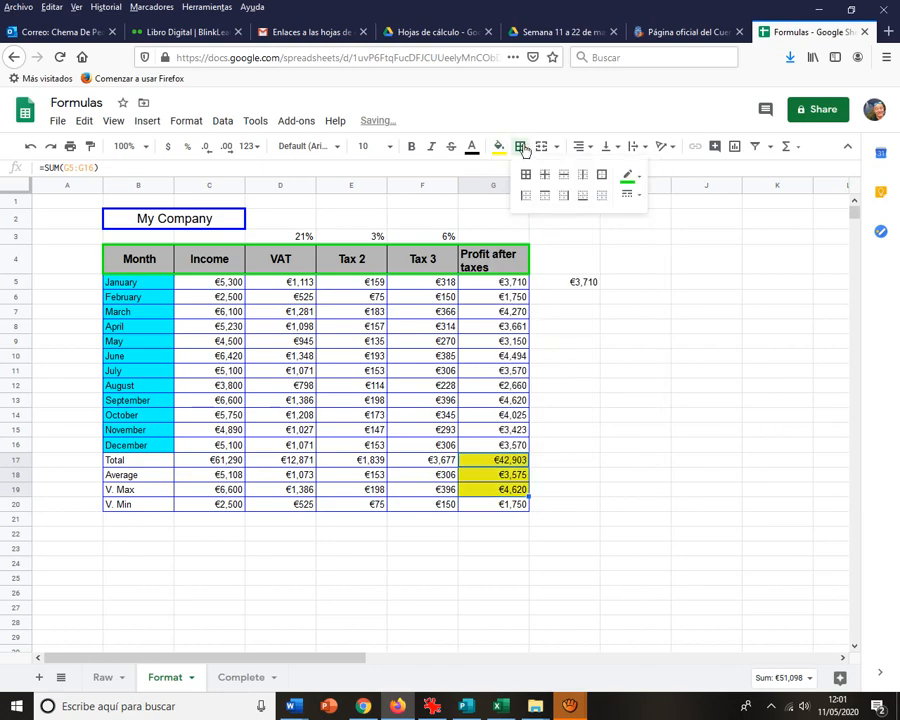
left_click(602, 178)
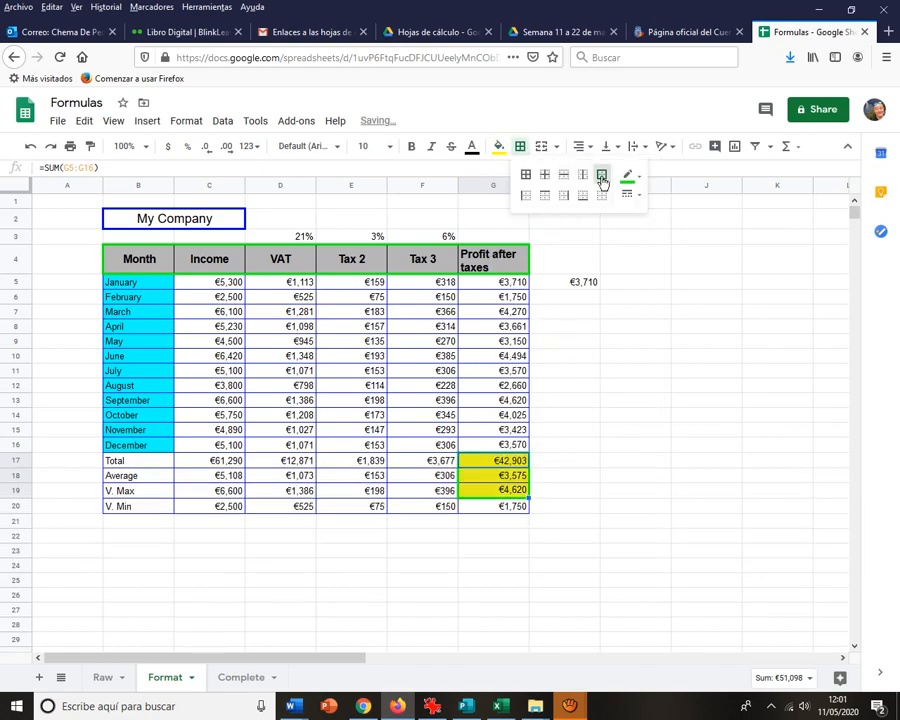
key("ctrl+z")
key("ctrl+z")
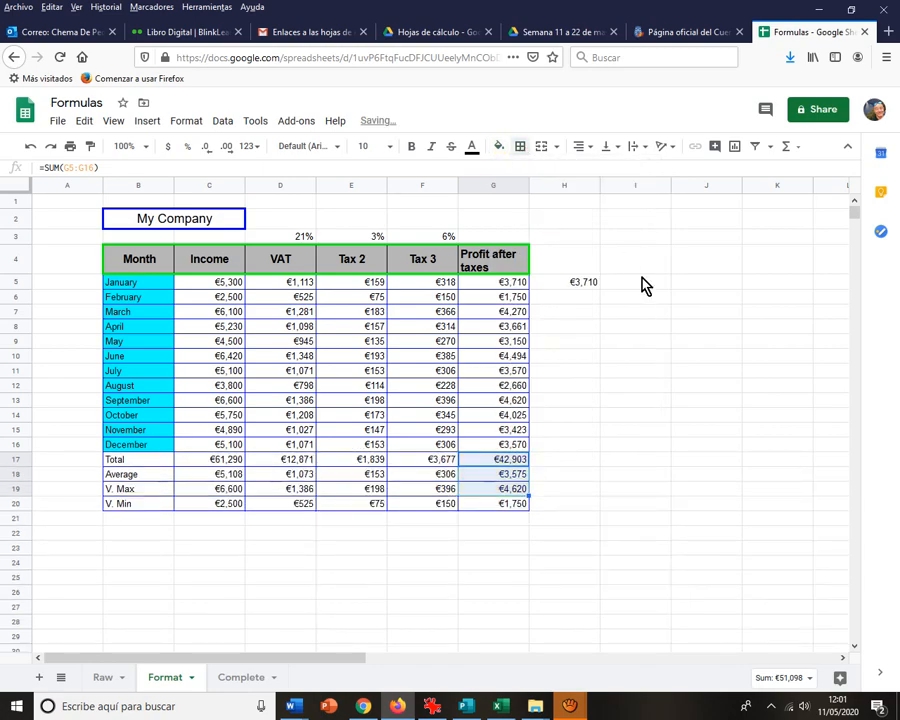
Fill the profit summary cells G17:G20 with yellow
left_click(509, 462)
left_click_drag(509, 466, 518, 504)
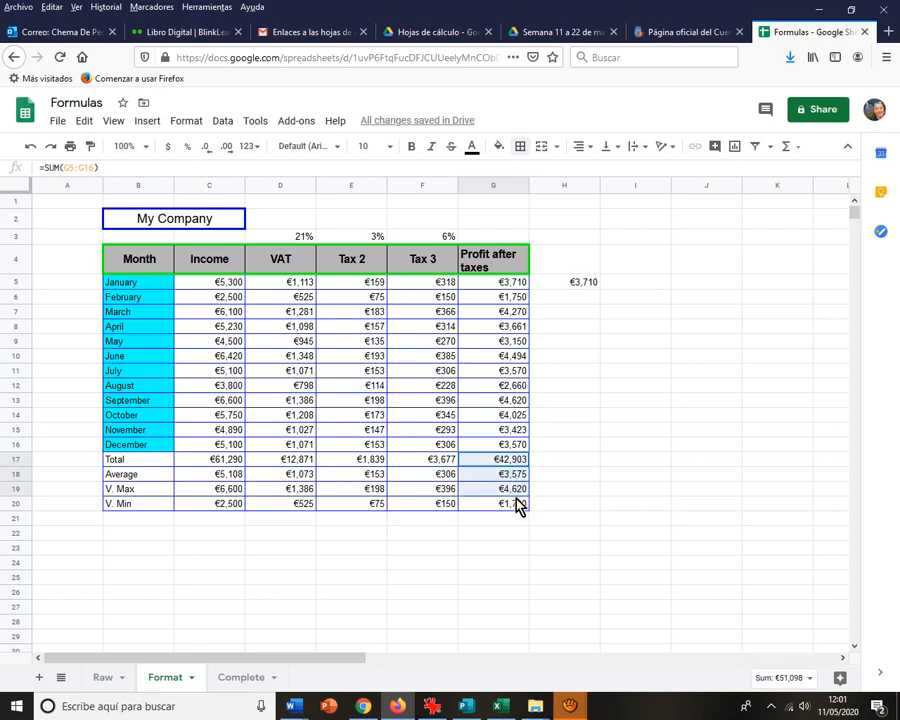
left_click(499, 146)
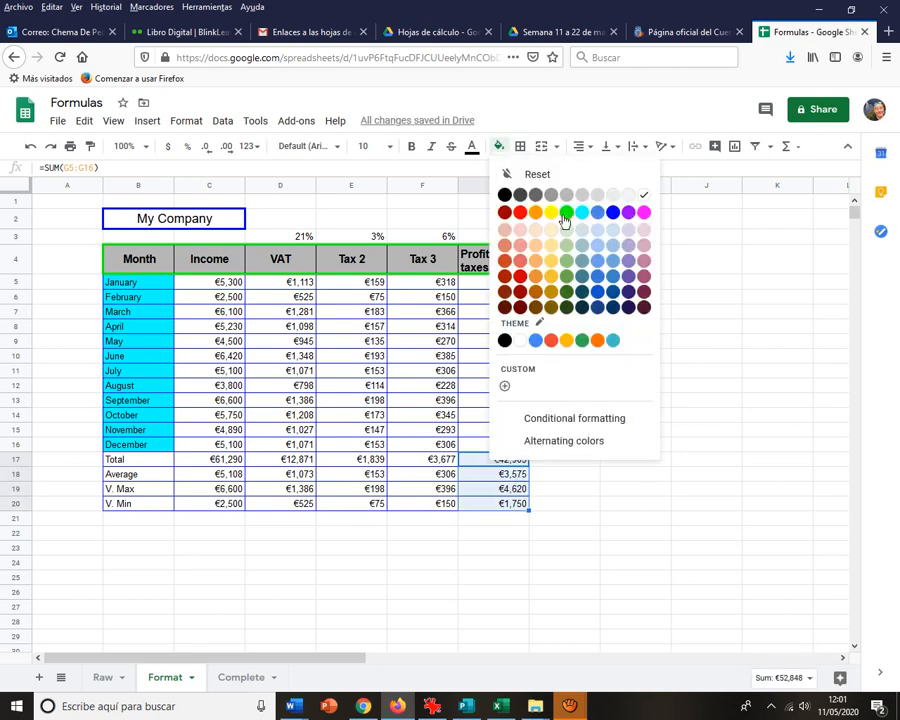
left_click(552, 162)
Add a thick green outer border around the profit summary cells G17:G20
left_click(521, 149)
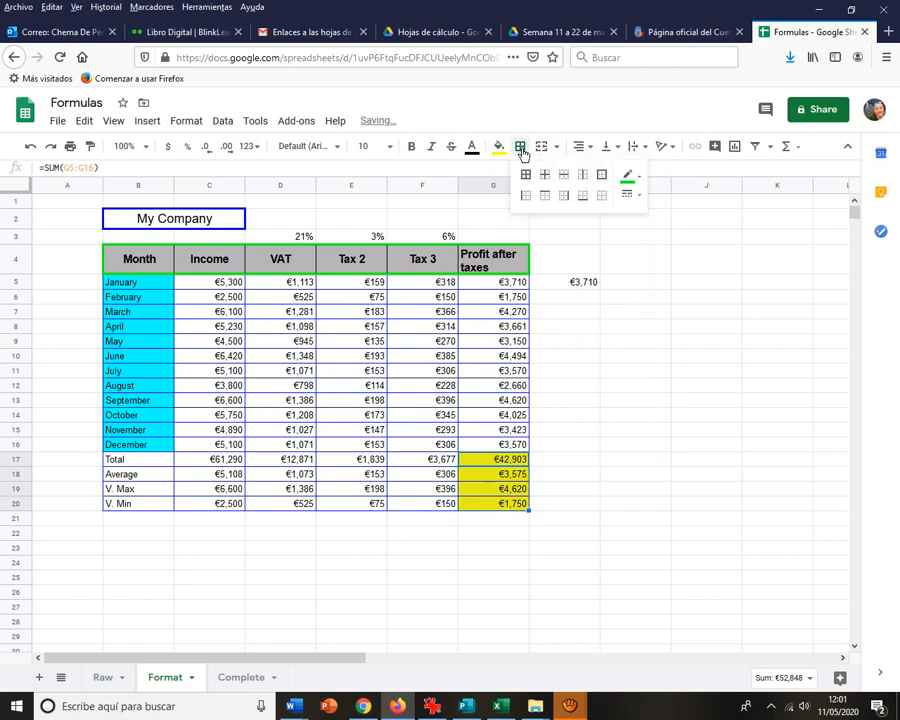
left_click(630, 195)
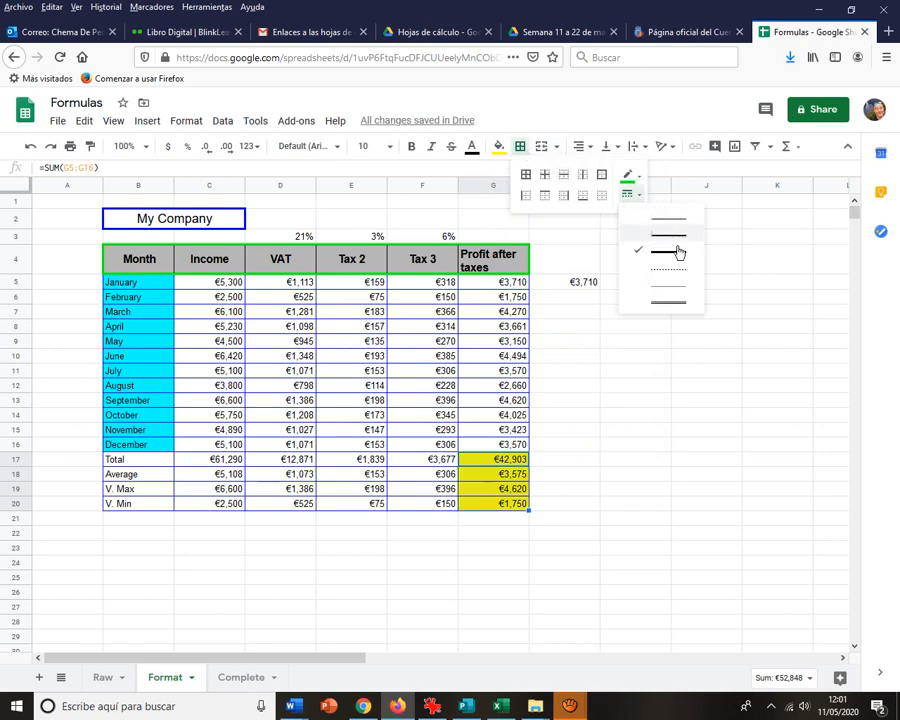
left_click(681, 257)
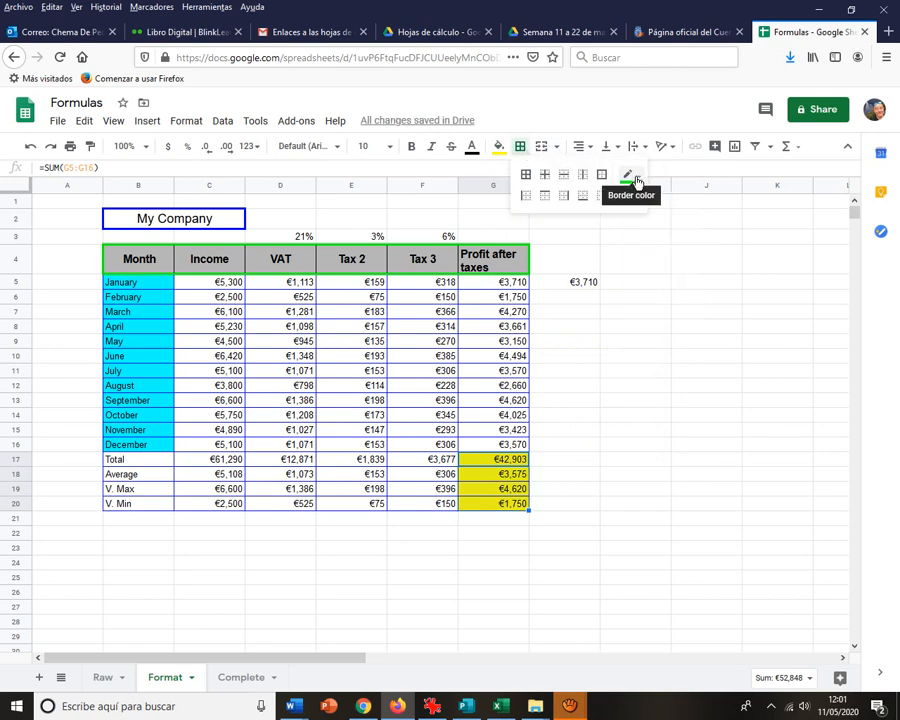
left_click(629, 180)
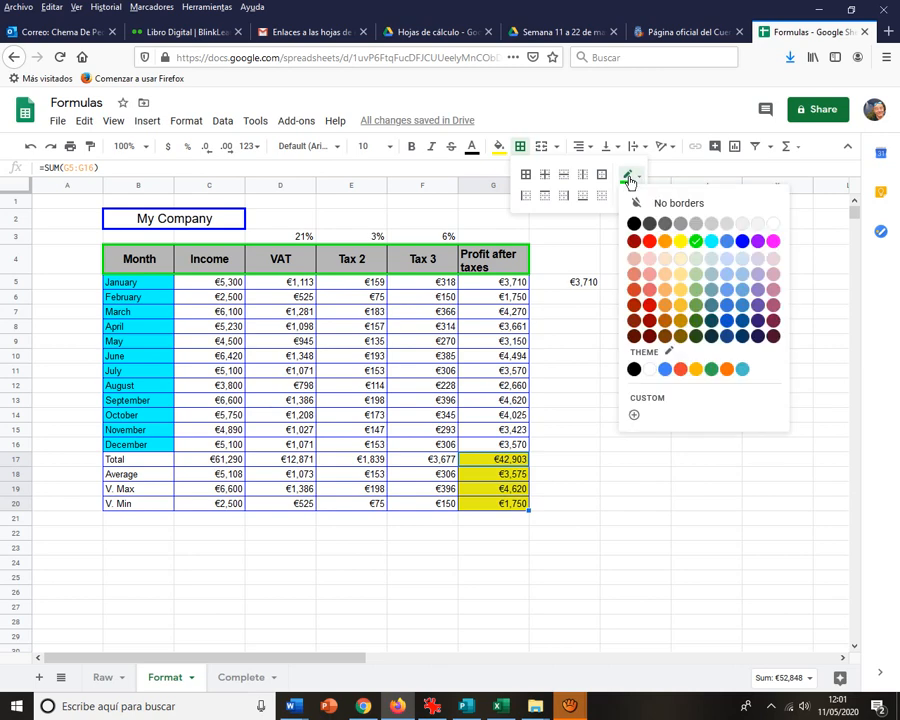
left_click(698, 245)
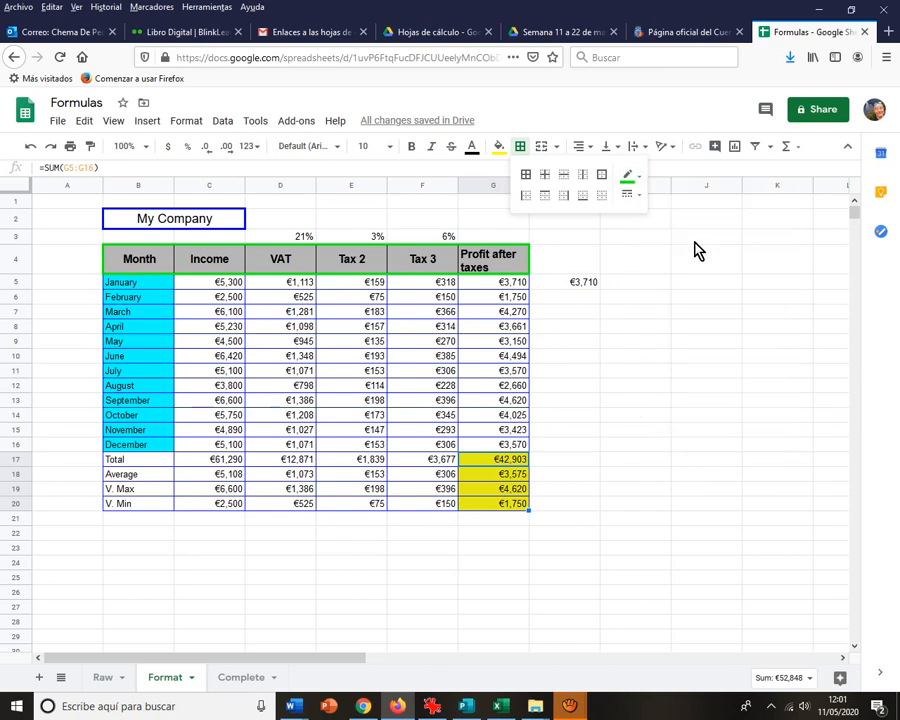
left_click(601, 176)
left_click(604, 296)
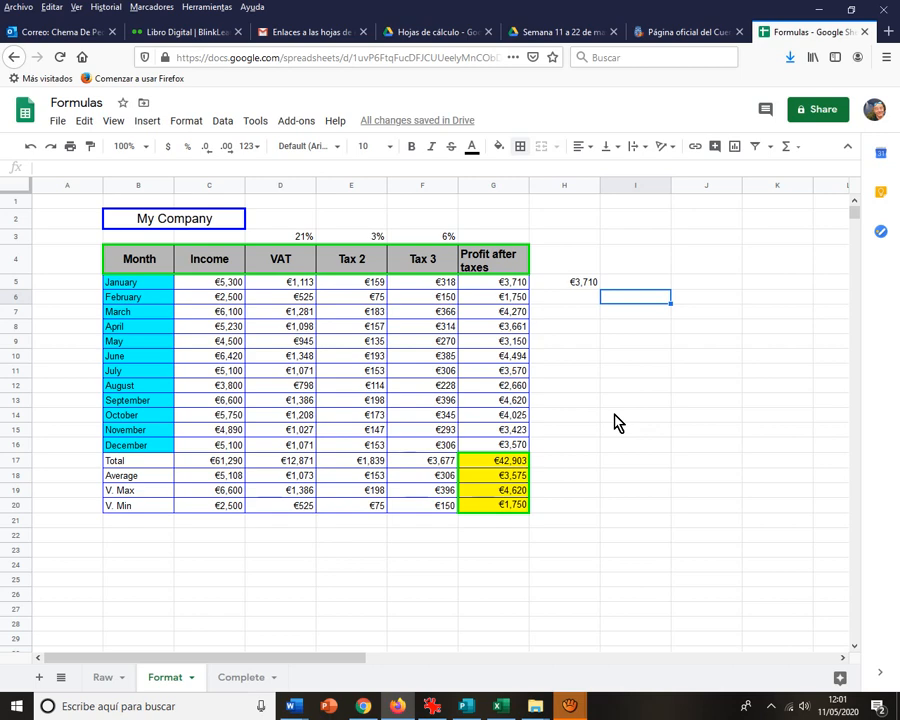
Try an income of 7000 for January in cell C5 and undo the change
left_click(220, 284)
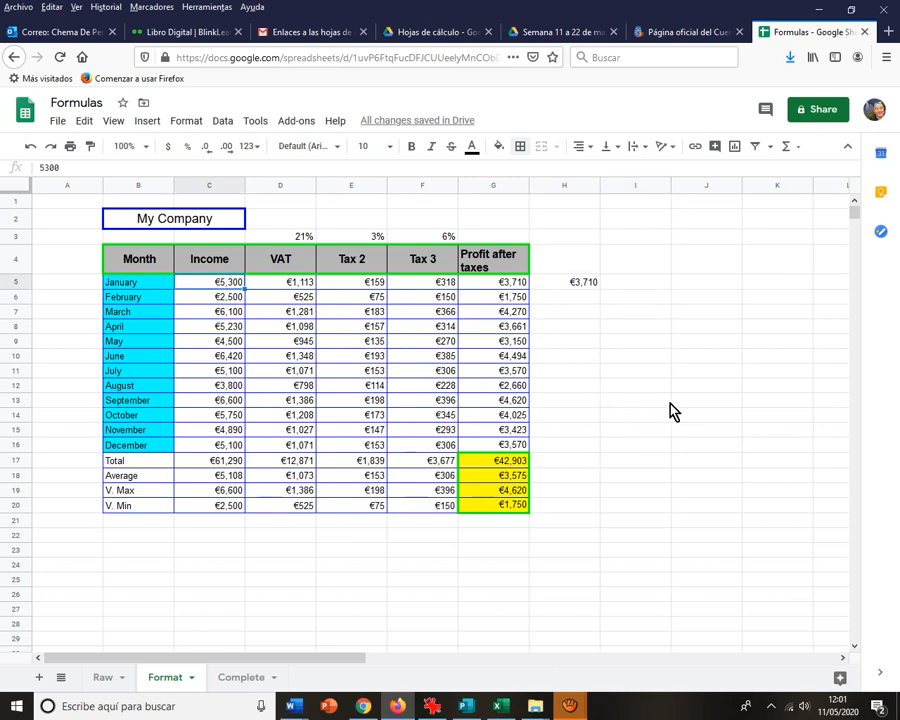
type("7")
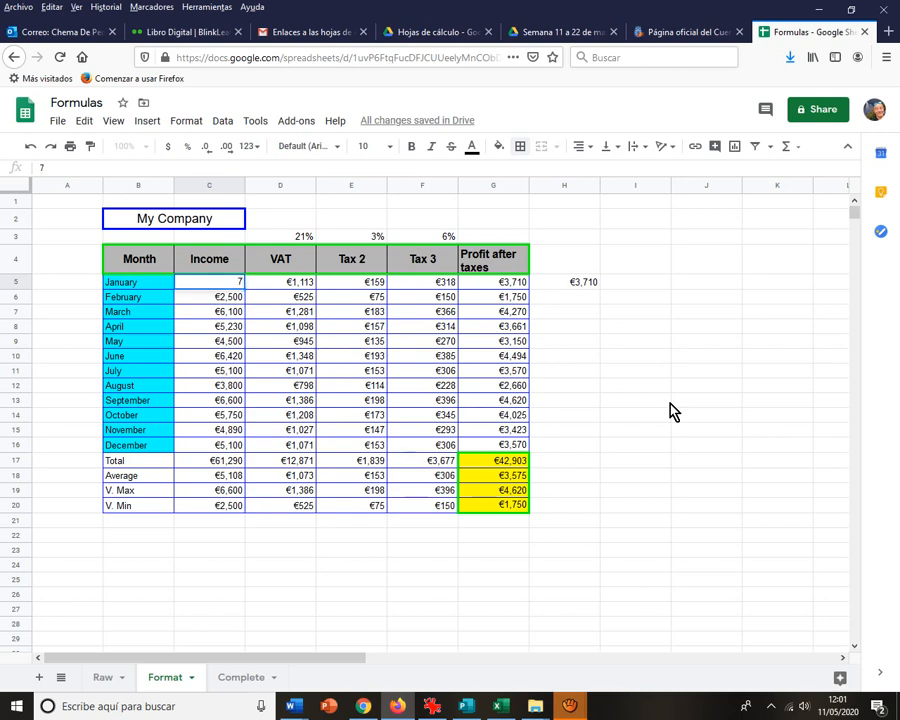
type("000")
key("Return")
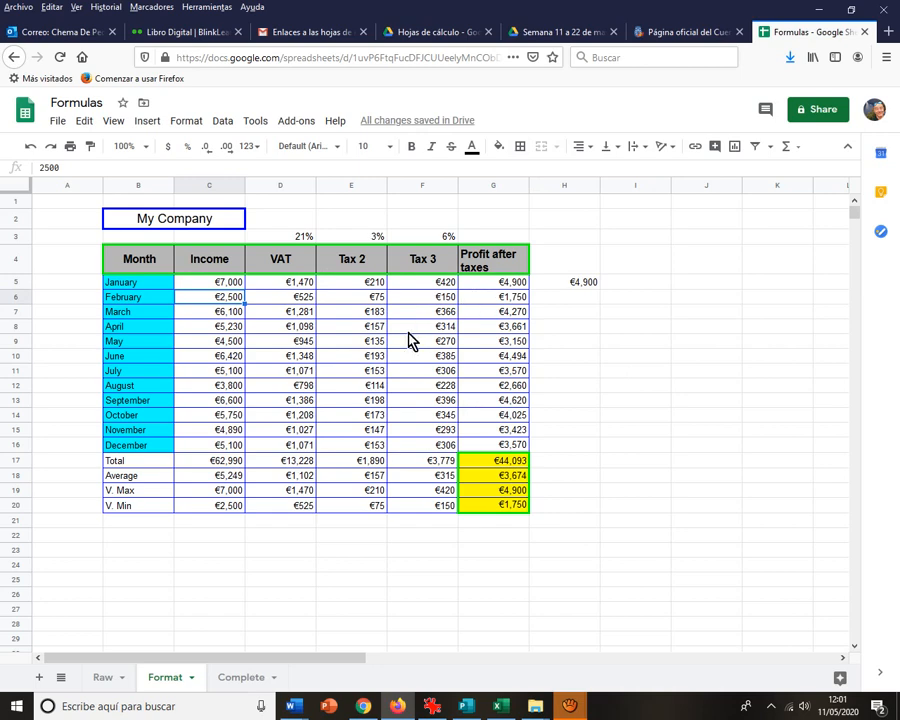
key("ctrl+z")
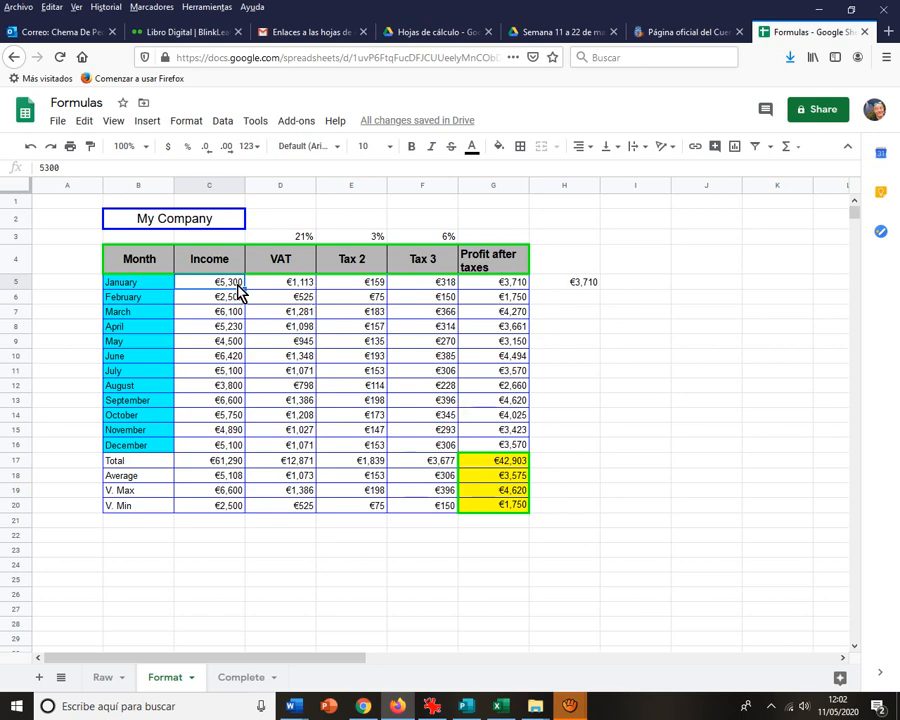
Set January's income in cell C5 to 7000 and select January's VAT formula in D5
type("7,00")
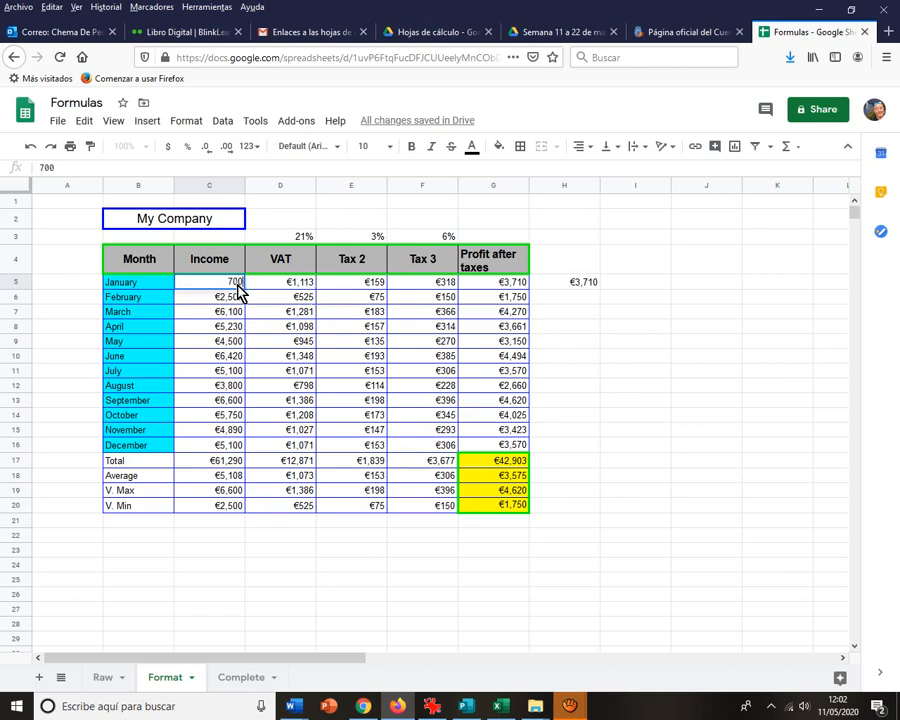
type("0")
key("Return")
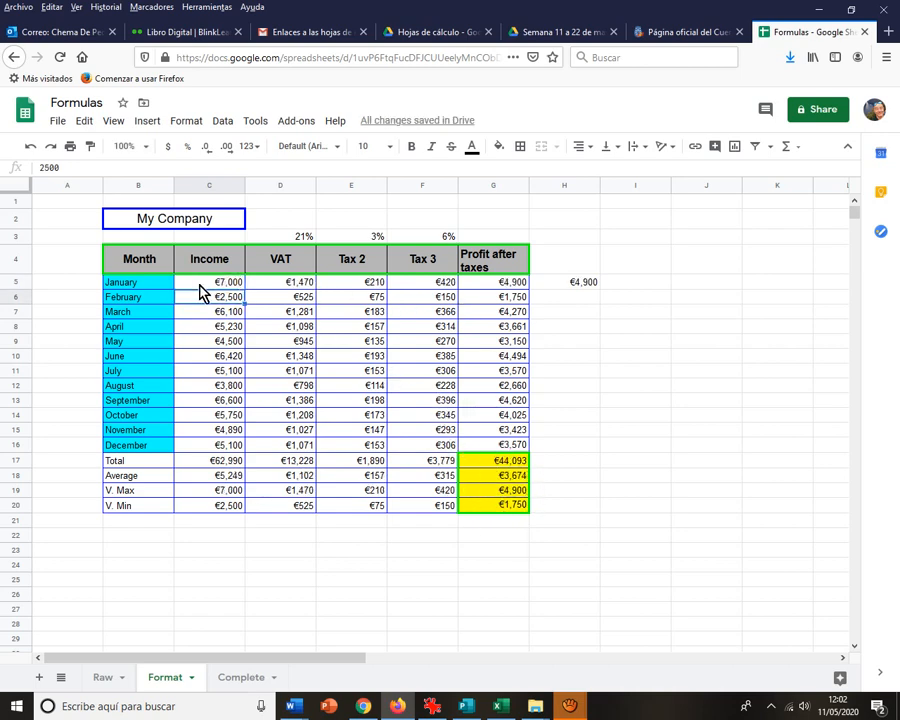
left_click(298, 285)
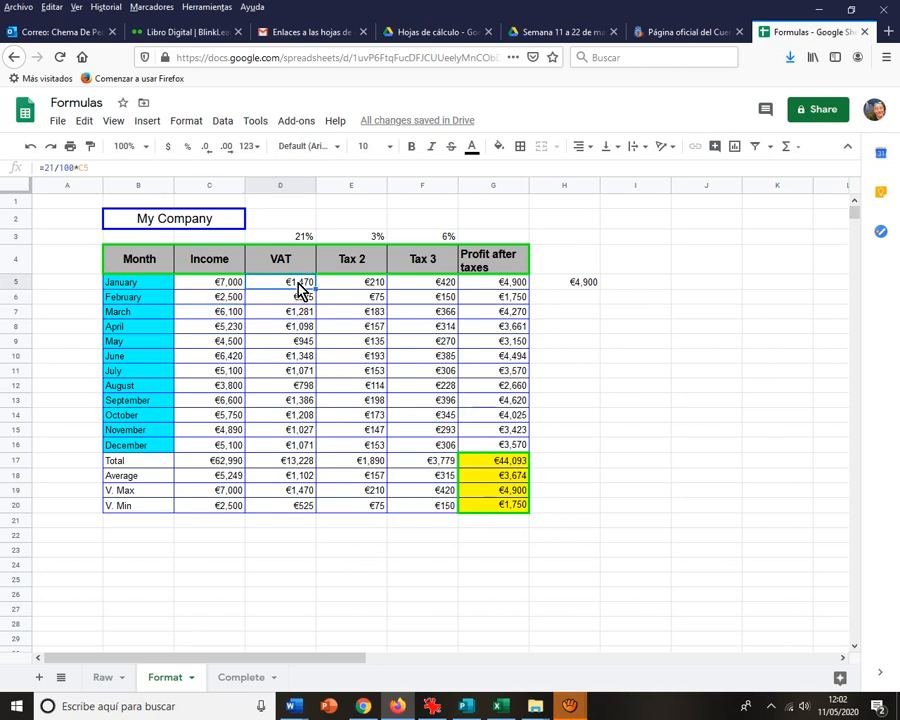